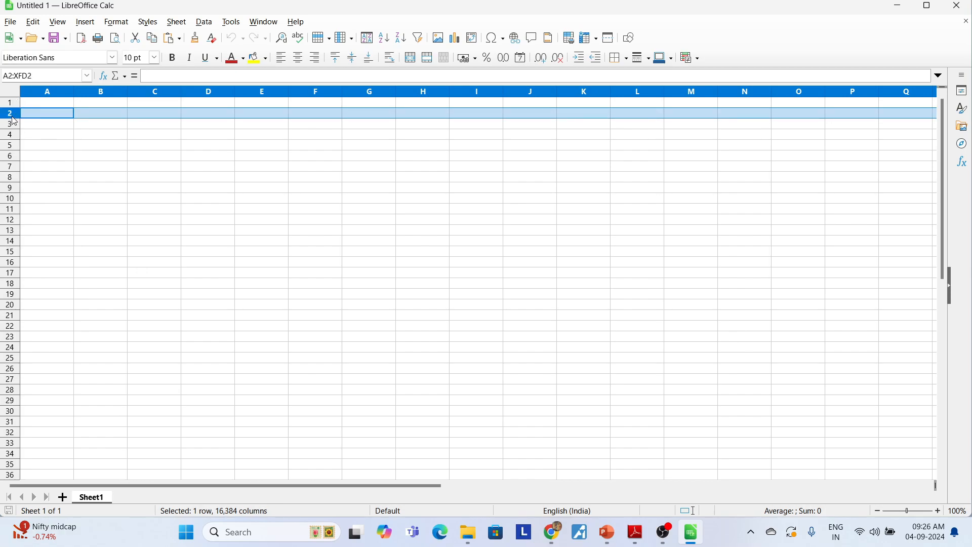
# - Fill A1:B7 with a NAME and MARKS table of six students scoring 50, 63, 75, 49, 89 and 68, and widen both columns
pyautogui.click(14, 126)
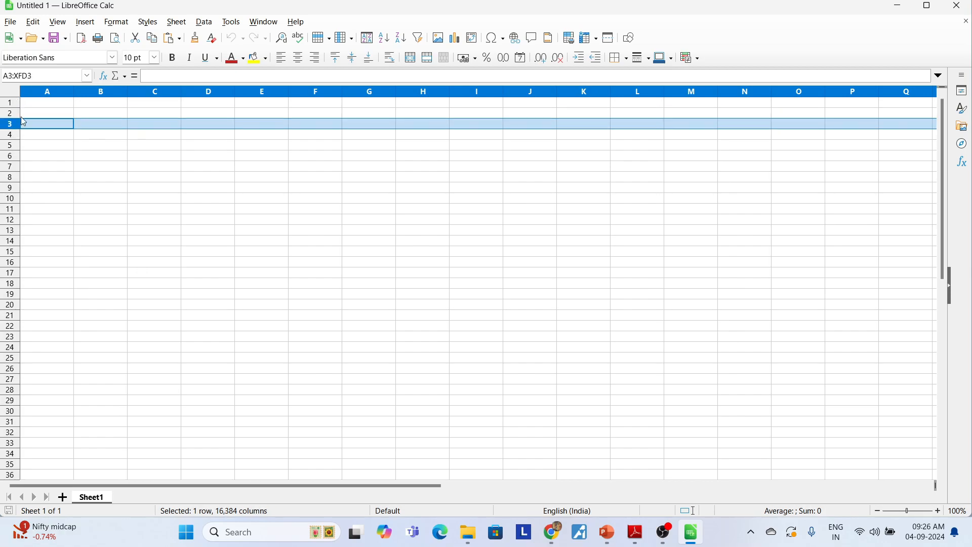
pyautogui.click(39, 106)
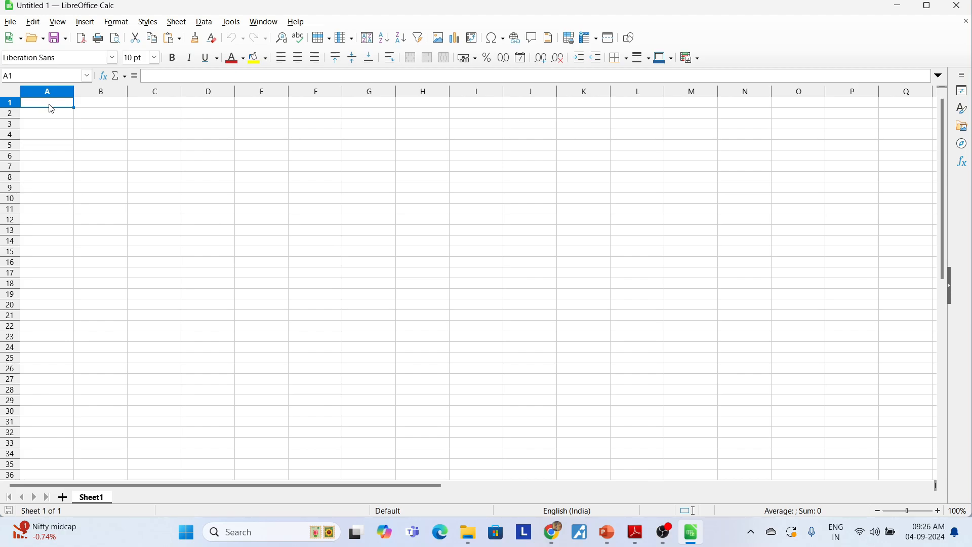
pyautogui.write('NAME\tMARKS Sonia\t50 Ram\t63 Naresh\t75 Suraj\t49 Neha\t89 Vinod\t68')
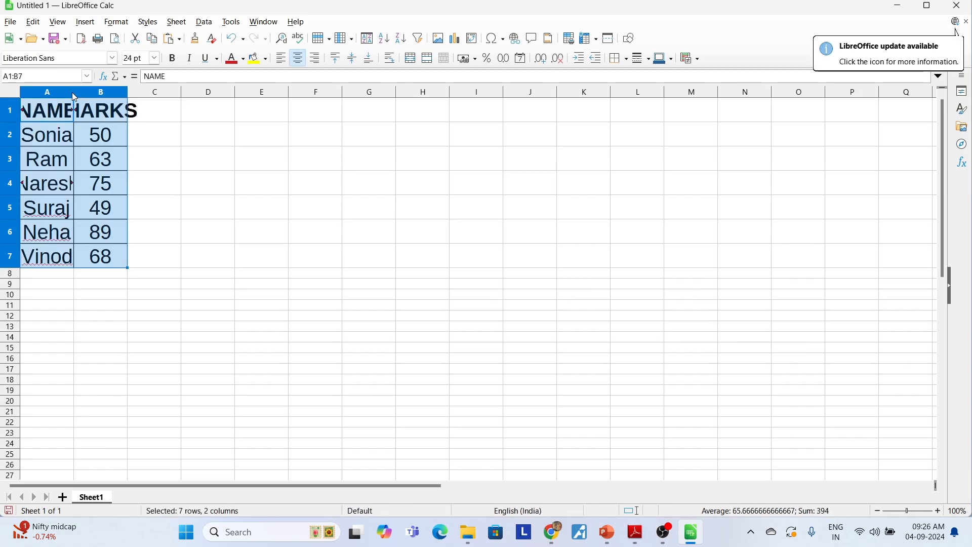
pyautogui.moveTo(73, 92); pyautogui.dragTo(172, 92)
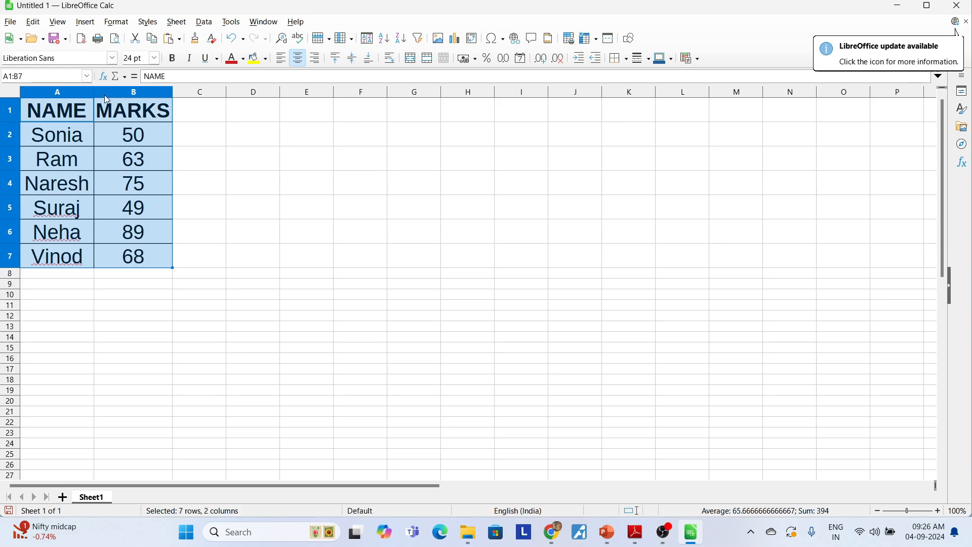
# - Rename Sheet1 as M1
pyautogui.rightClick(96, 499)
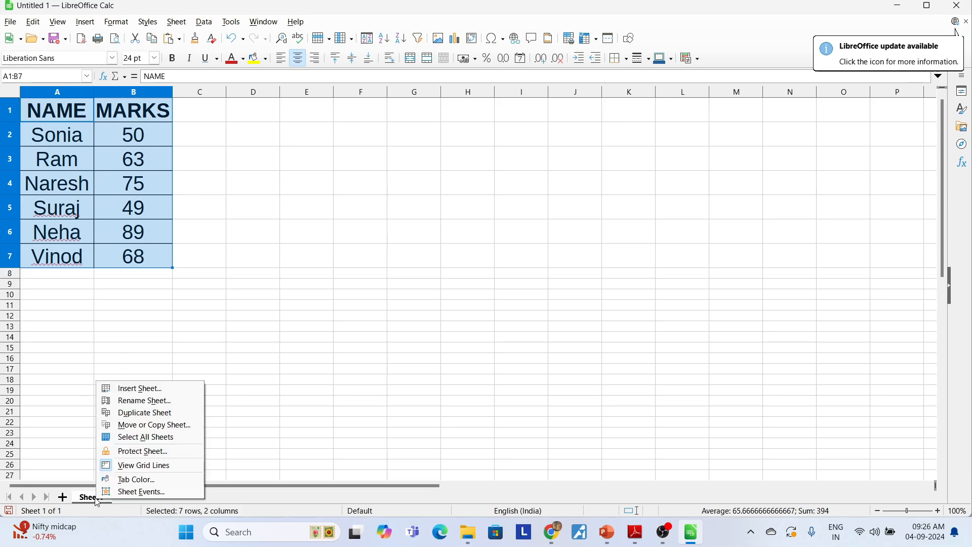
pyautogui.click(137, 401)
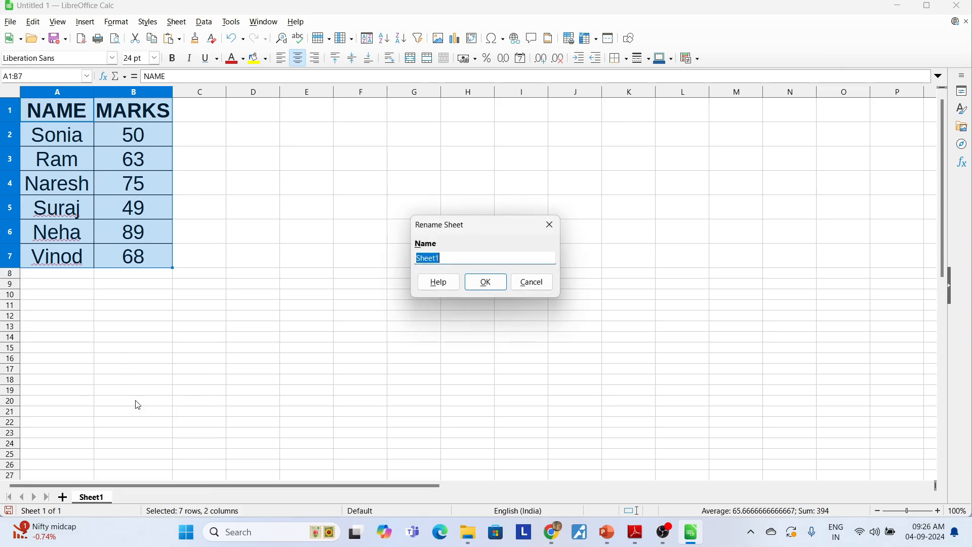
pyautogui.write('M1')
pyautogui.click(480, 283)
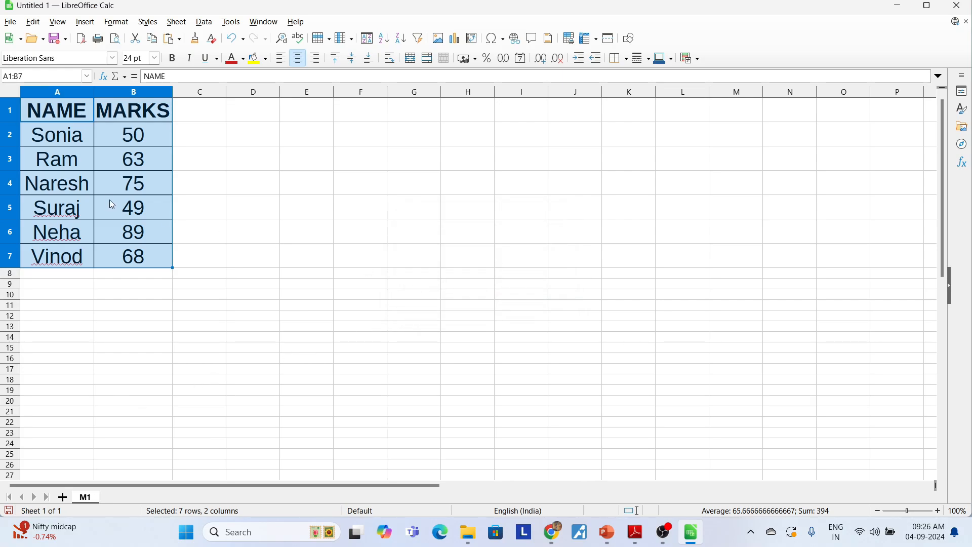
pyautogui.click(78, 118)
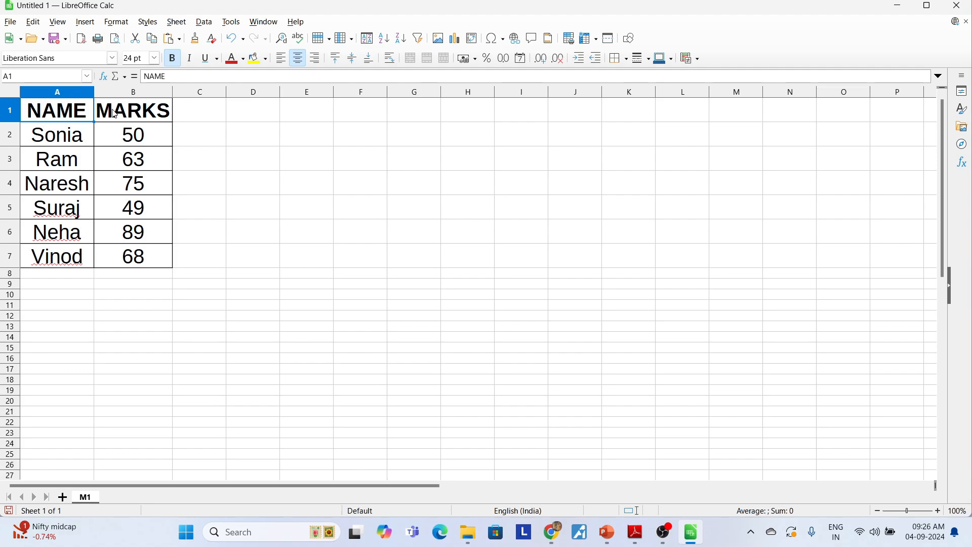
pyautogui.press('Right')
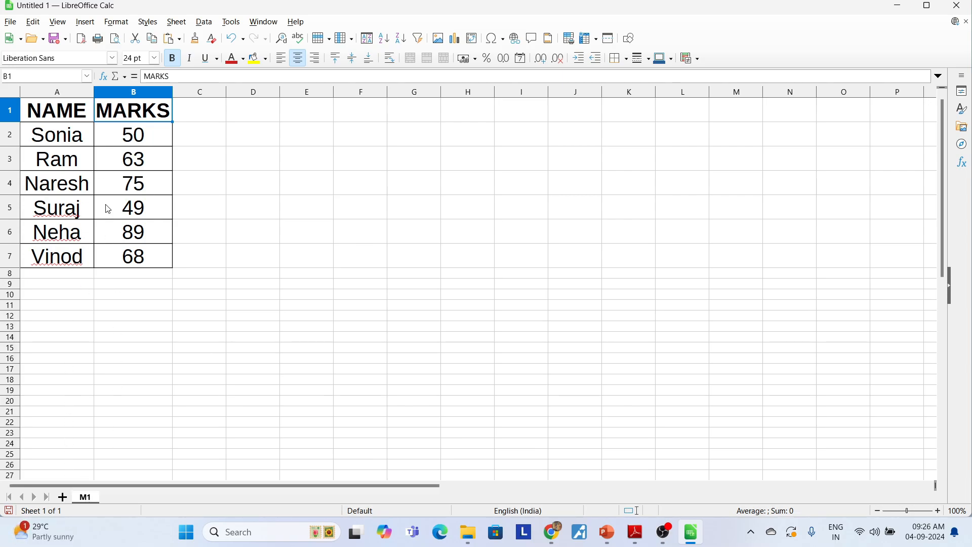
# - Add a second sheet containing the same NAME and MARKS table in A1:B7, and widen both columns to fit
pyautogui.click(63, 499)
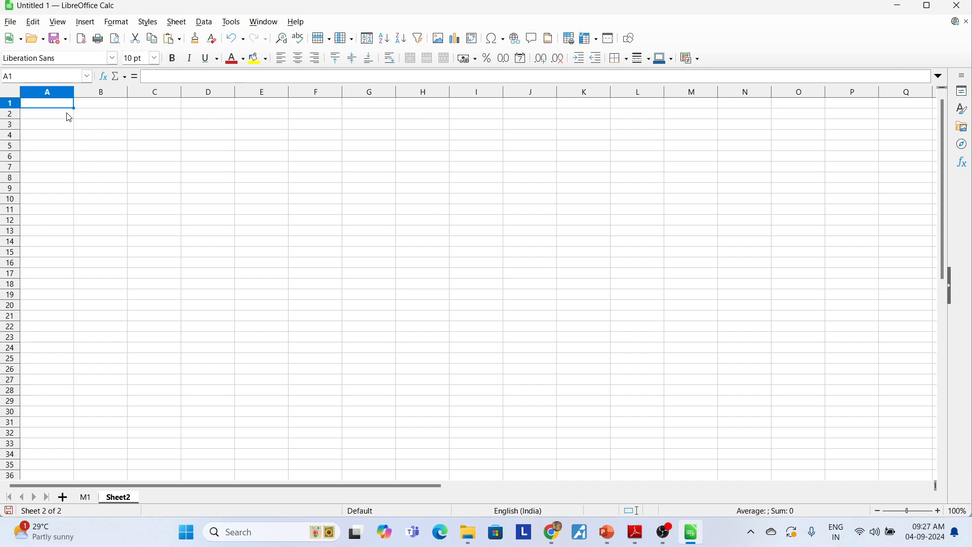
pyautogui.write('NAME\tMARKS Sonia\t50 Ram\t63 Naresh\t75 Suraj\t49 Neha\t89 Vinod\t68')
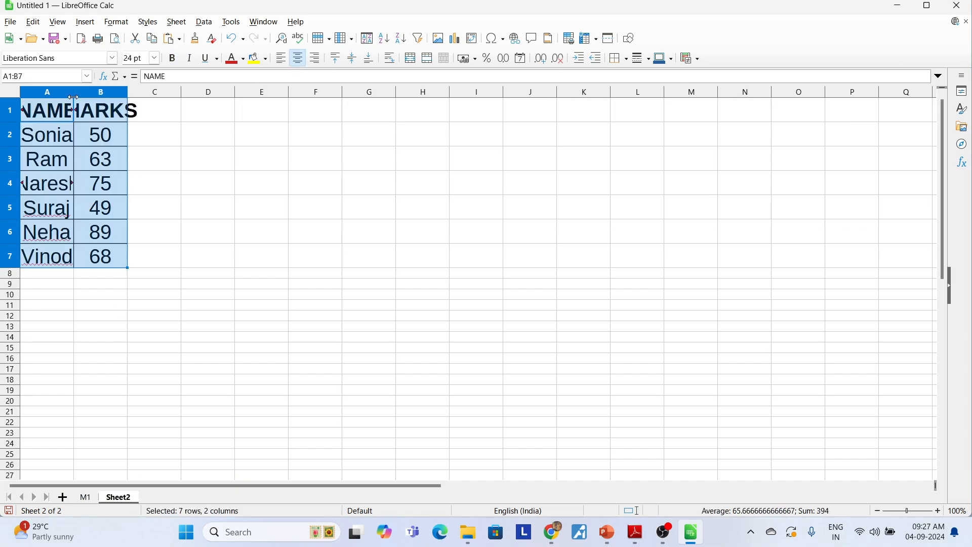
pyautogui.moveTo(73, 97); pyautogui.dragTo(173, 98)
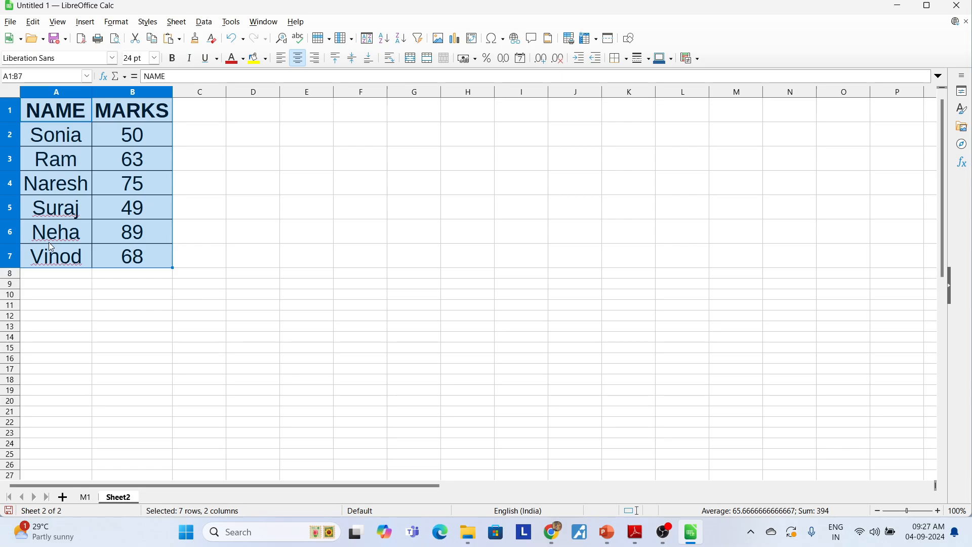
# - Change the second sheet's marks in B2:B7 to 40, 75, 63, 80, 55 and 66
pyautogui.click(144, 142)
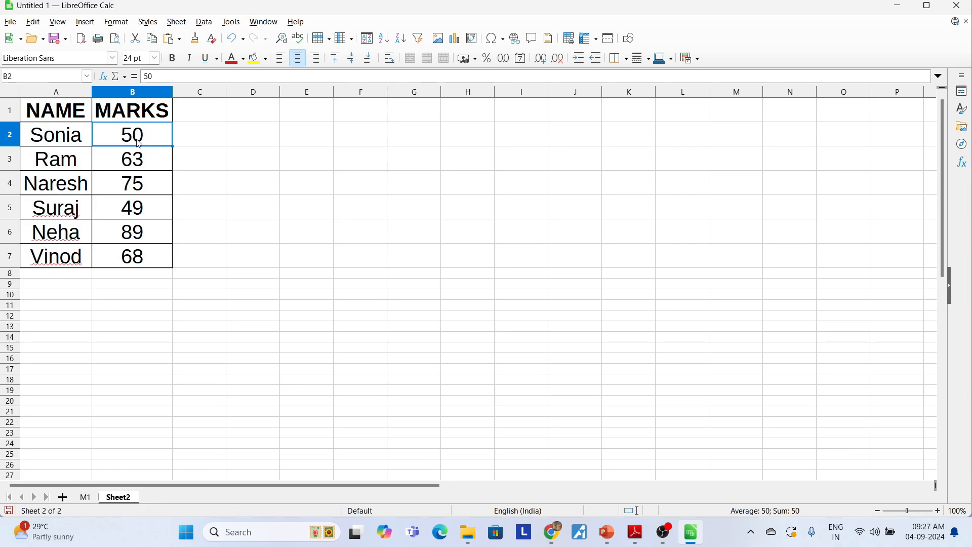
pyautogui.write('40')
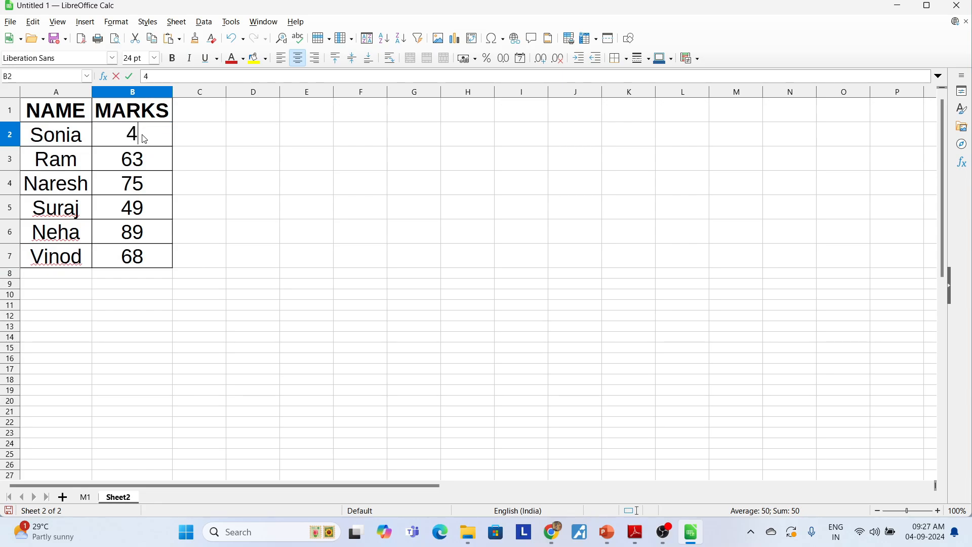
pyautogui.click(150, 163)
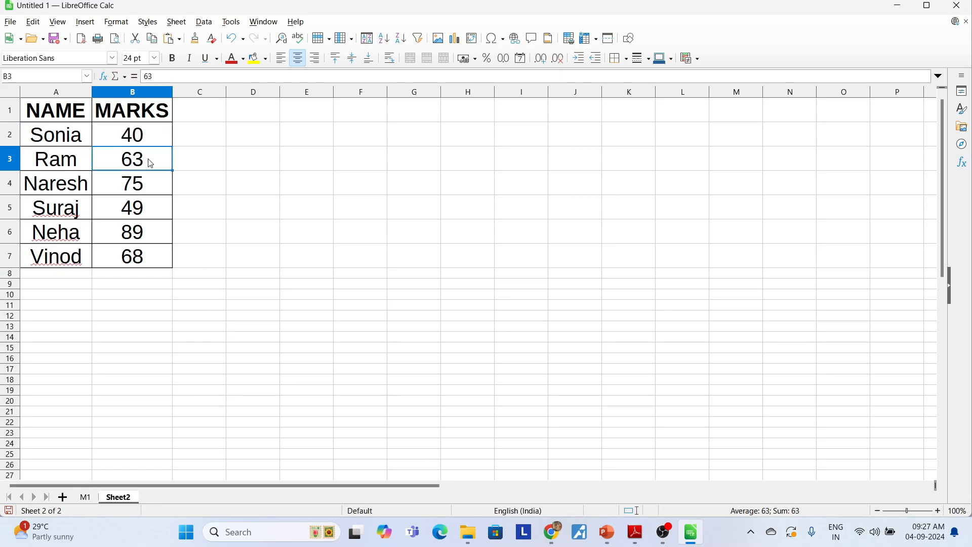
pyautogui.write('75')
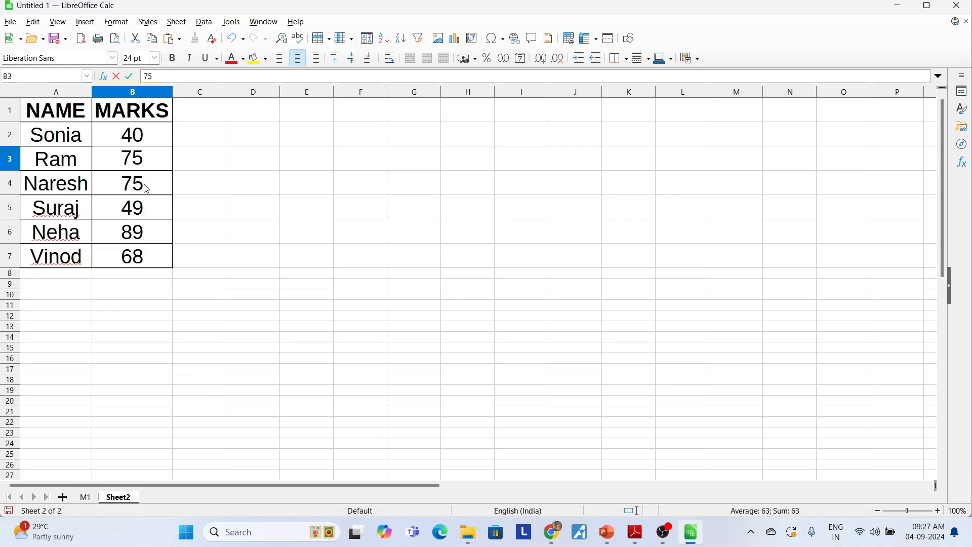
pyautogui.click(147, 189)
pyautogui.write('63')
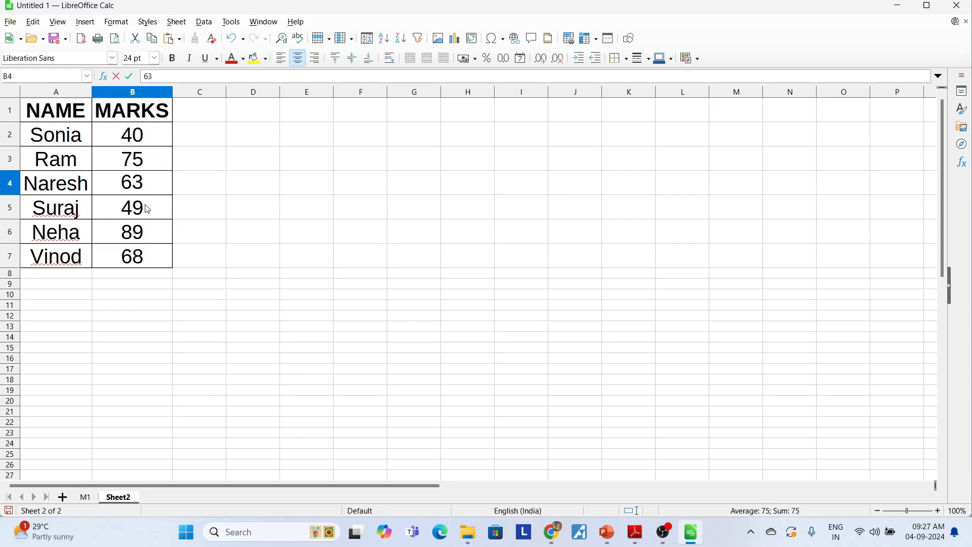
pyautogui.click(147, 210)
pyautogui.write('80')
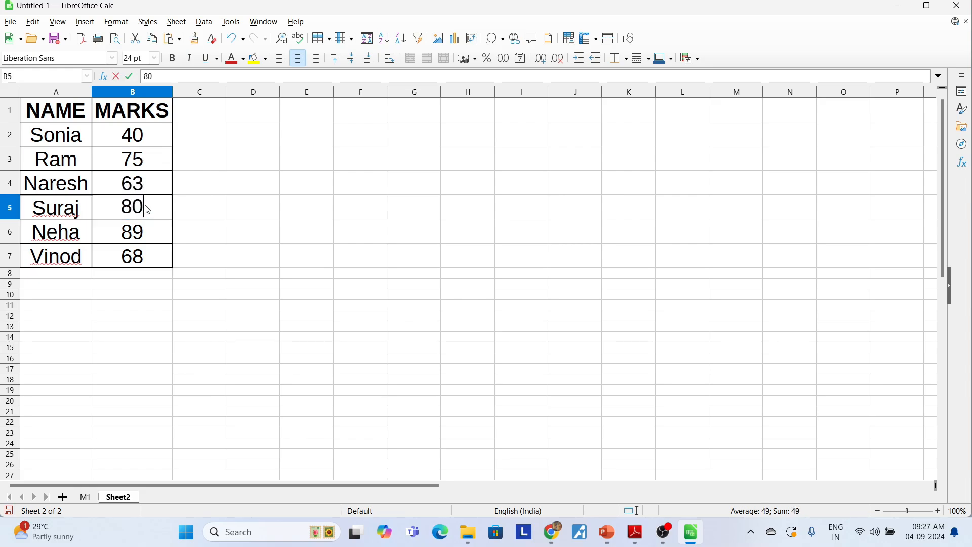
pyautogui.click(143, 237)
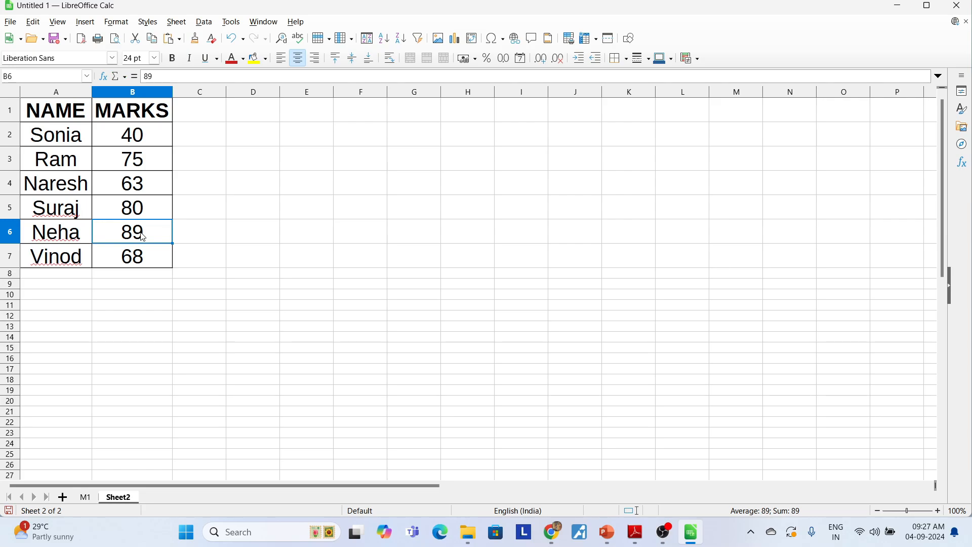
pyautogui.write('55')
pyautogui.click(141, 270)
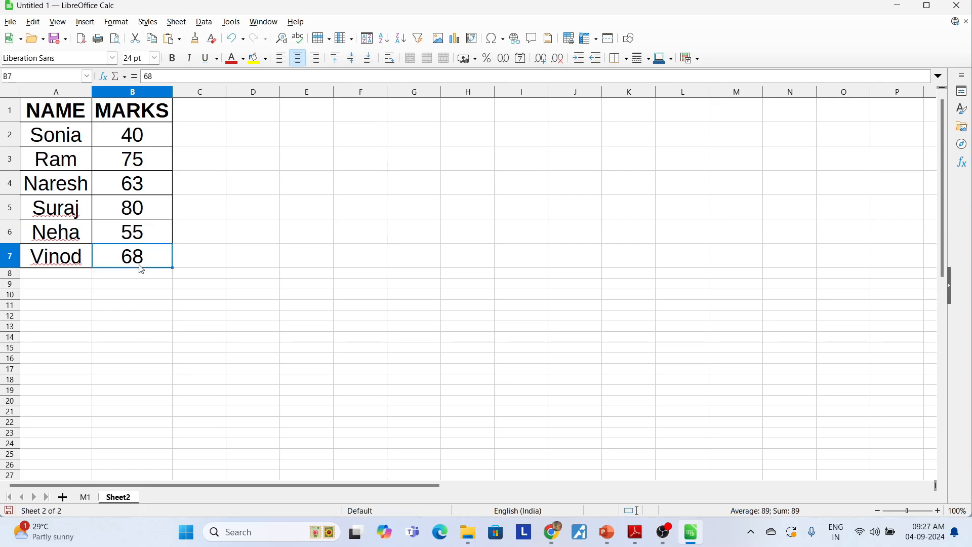
pyautogui.write('66')
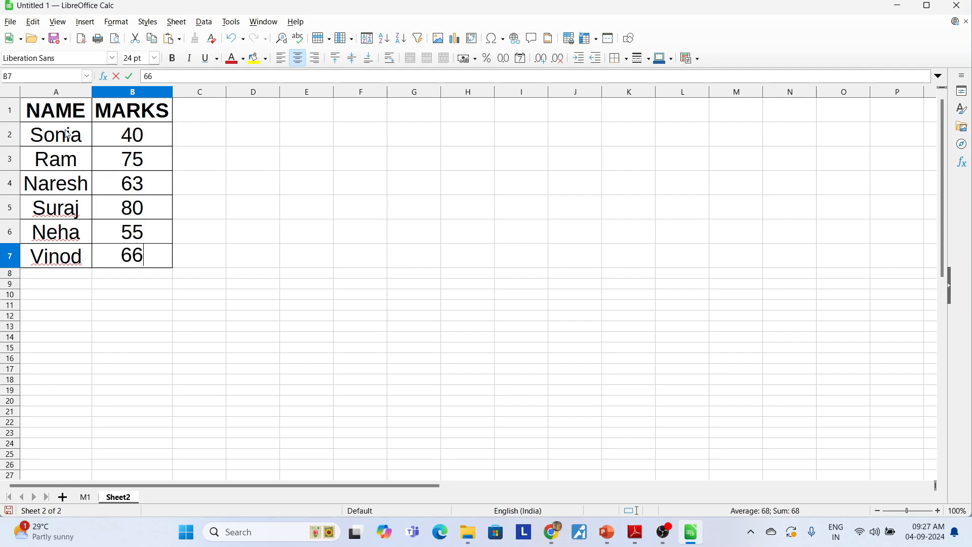
# - Compare the marks table on sheet M1 with the one on Sheet2
pyautogui.click(87, 499)
pyautogui.click(118, 499)
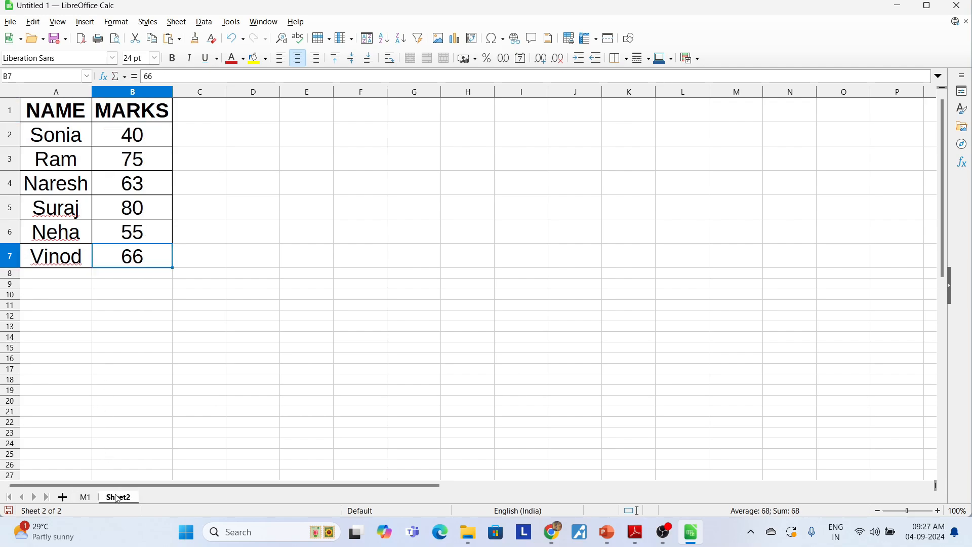
pyautogui.click(87, 499)
pyautogui.click(115, 499)
pyautogui.click(86, 499)
pyautogui.click(114, 499)
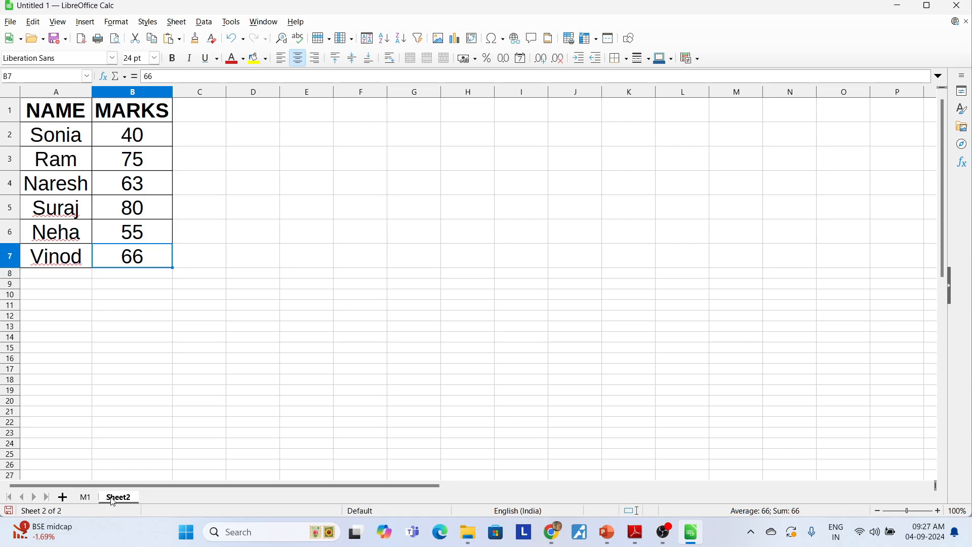
# - Rename Sheet2 as M2
pyautogui.rightClick(111, 499)
pyautogui.click(152, 391)
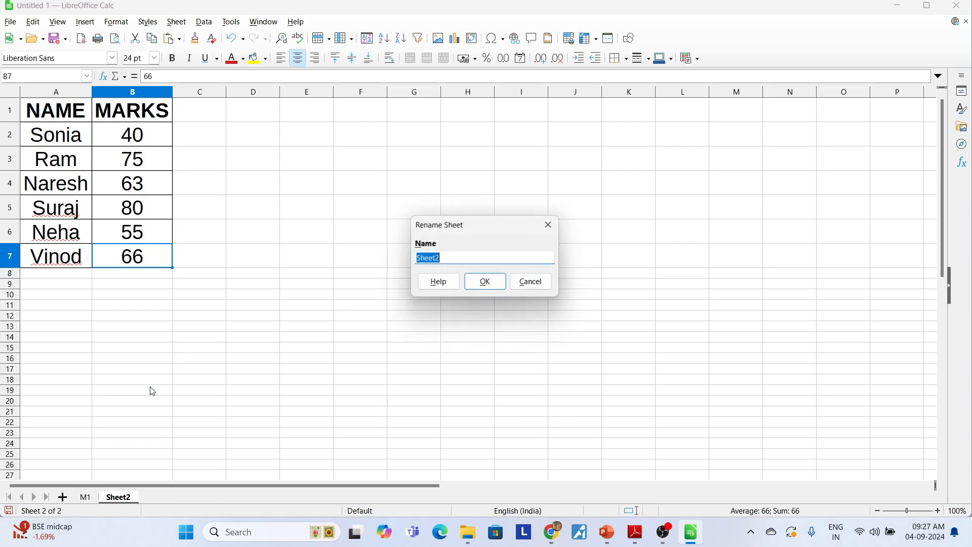
pyautogui.write('M2')
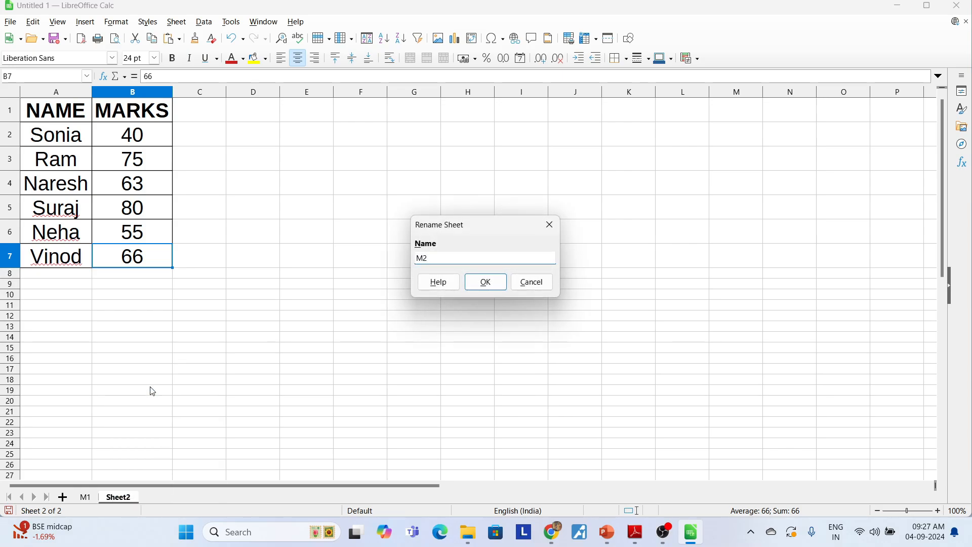
pyautogui.click(492, 282)
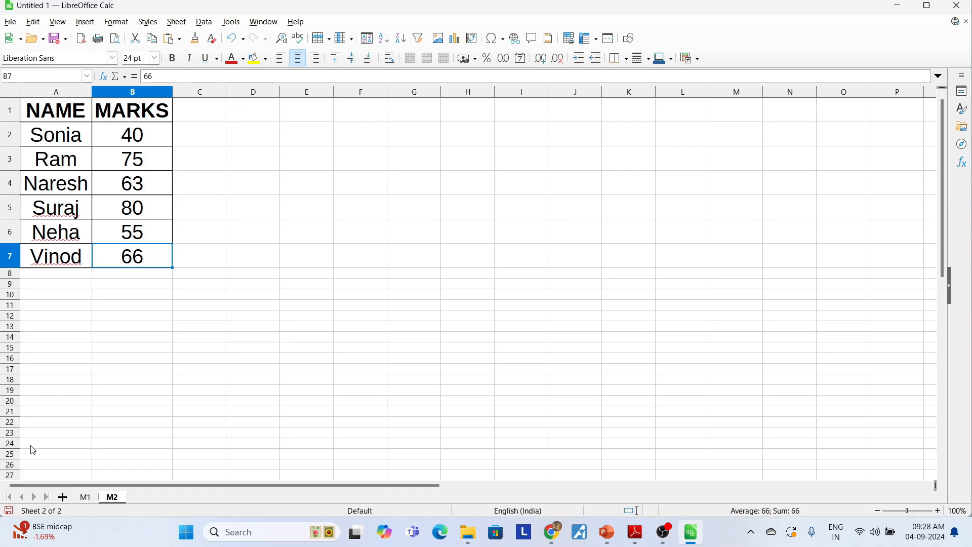
pyautogui.click(86, 499)
pyautogui.click(119, 498)
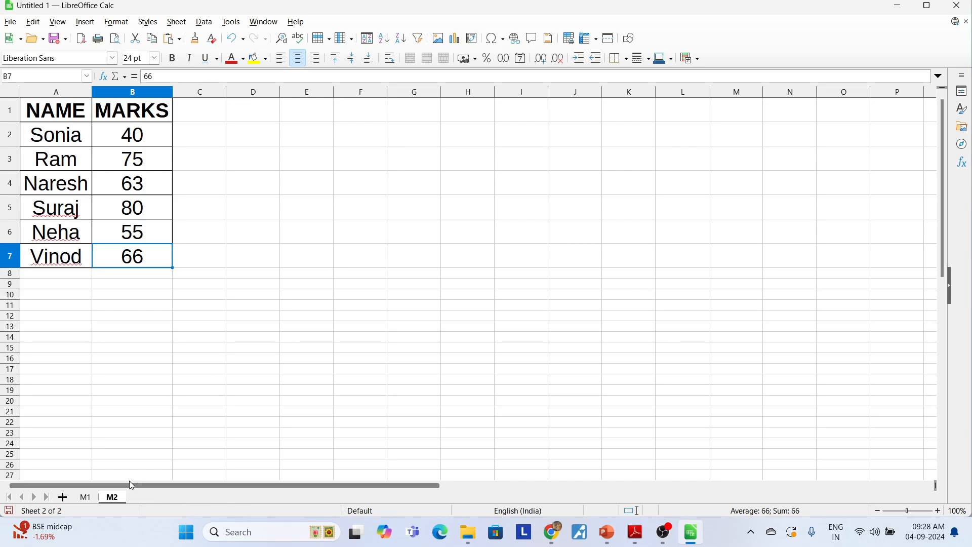
# - Start a data consolidation with the Sum function and set its source data range to $M1.$A$1:$B$7
pyautogui.click(205, 23)
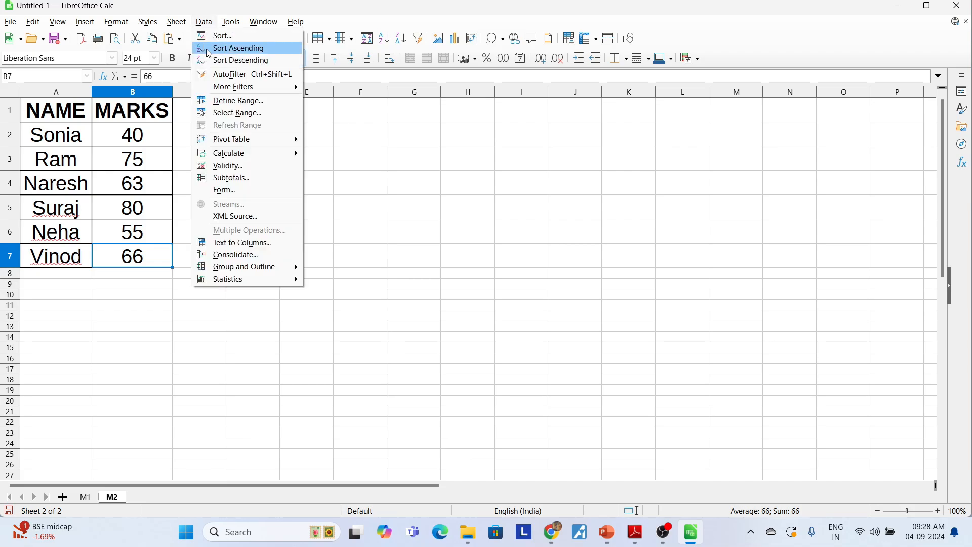
pyautogui.click(241, 260)
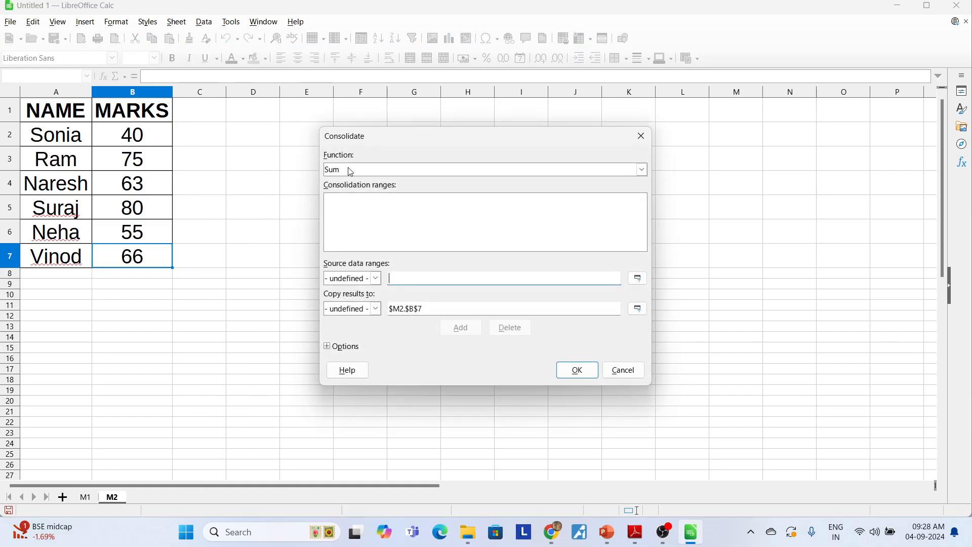
pyautogui.click(642, 170)
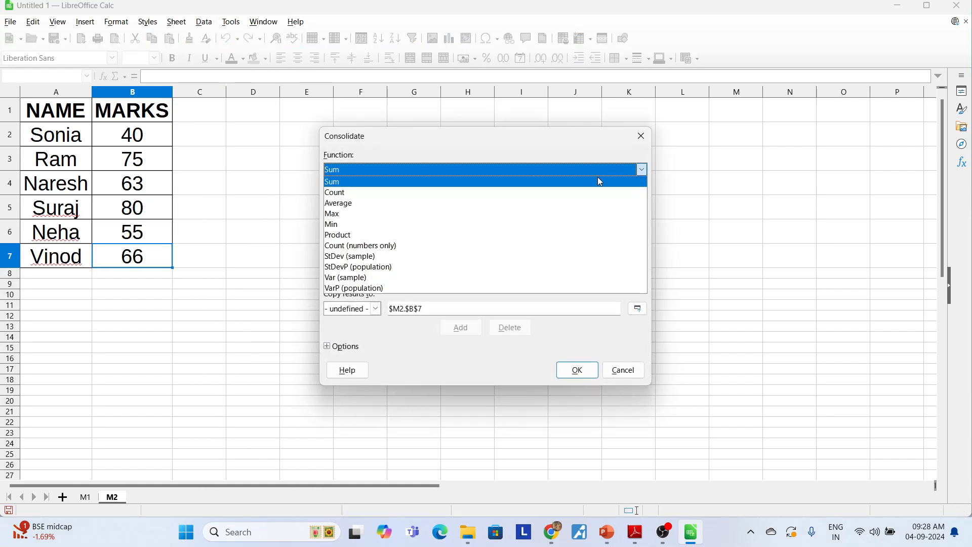
pyautogui.click(340, 188)
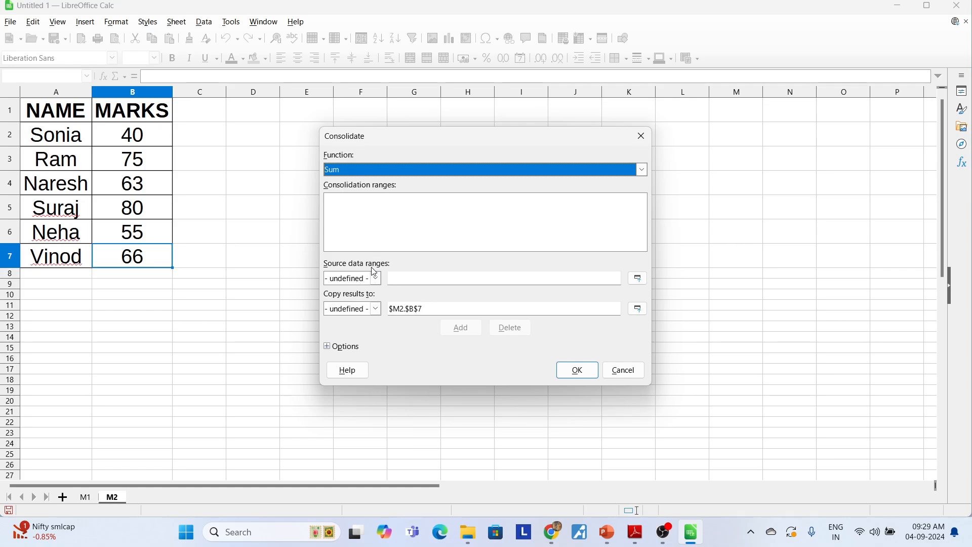
pyautogui.click(407, 277)
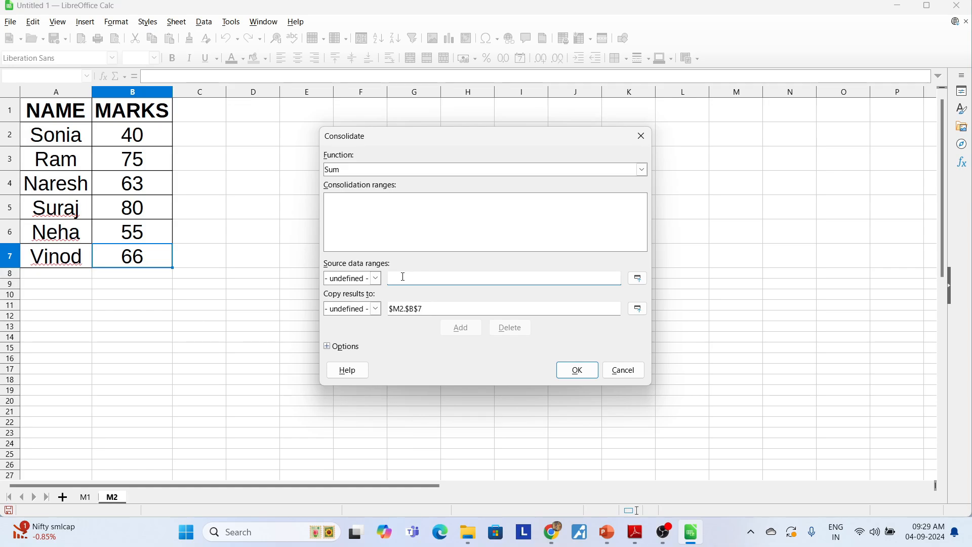
pyautogui.click(86, 497)
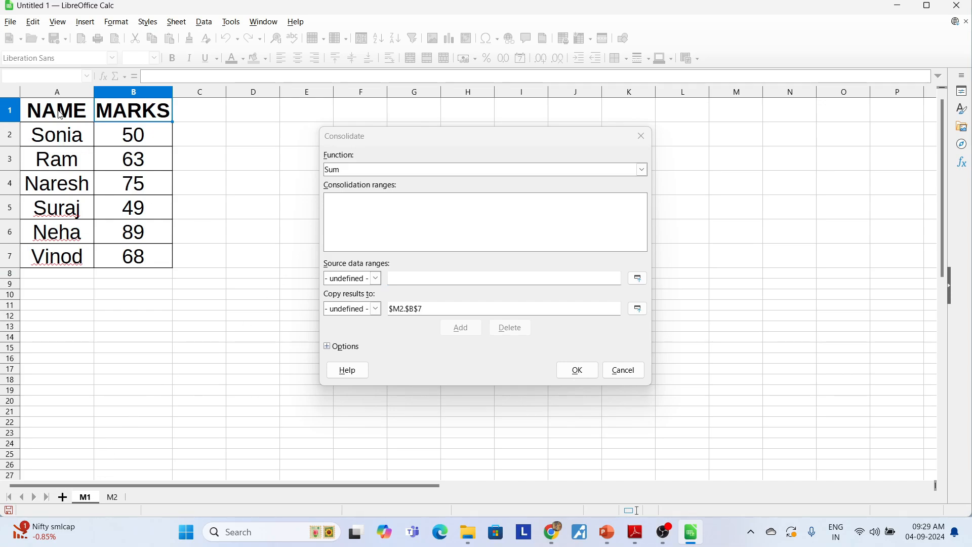
pyautogui.moveTo(60, 114); pyautogui.dragTo(161, 264)
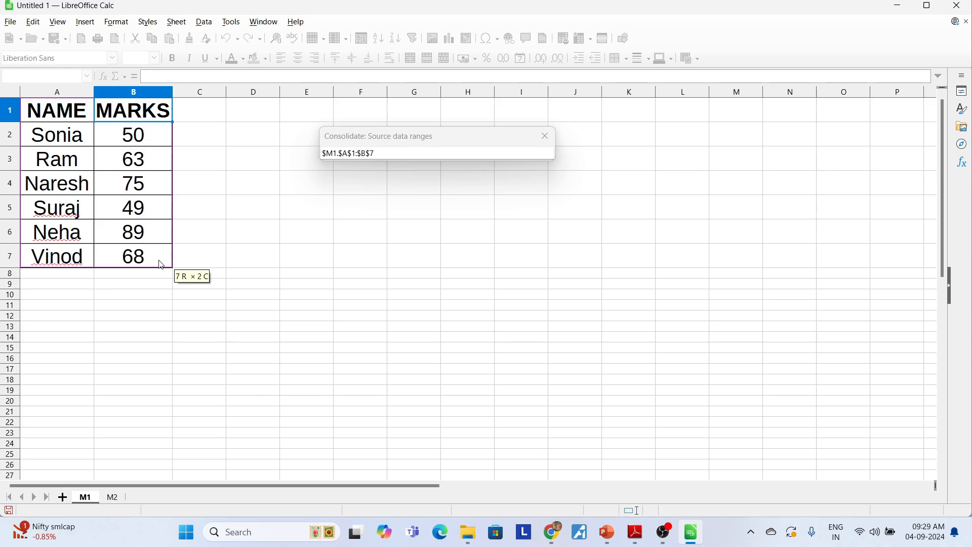
pyautogui.moveTo(161, 265); pyautogui.dragTo(161, 264)
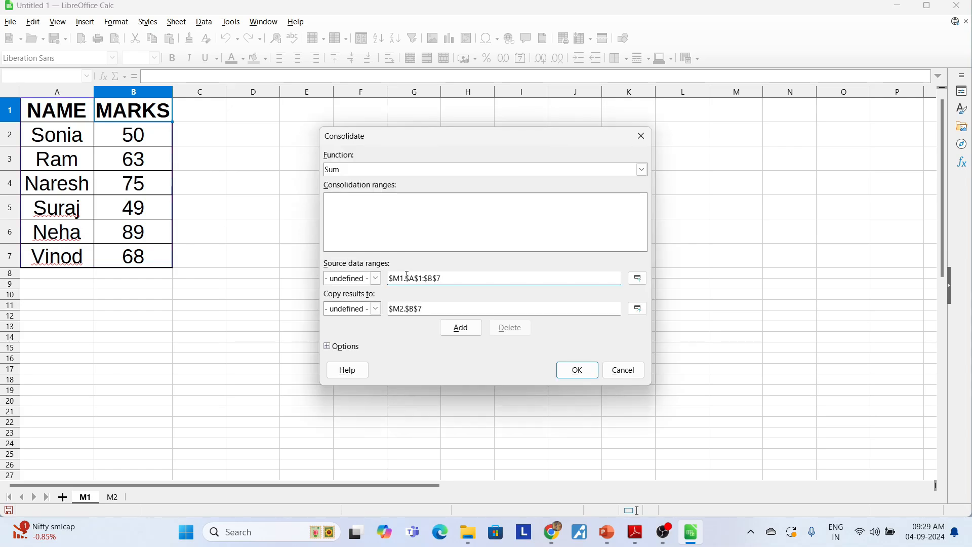
# - Add the source ranges $M1.$A$1:$B$7 and $M2.$A$1:$B$7 to the list of consolidation ranges
pyautogui.click(468, 332)
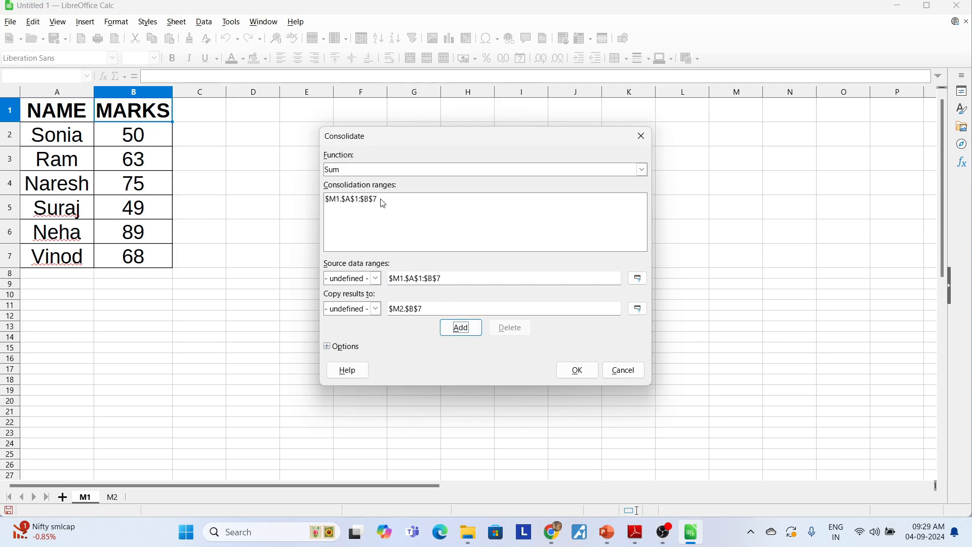
pyautogui.click(369, 201)
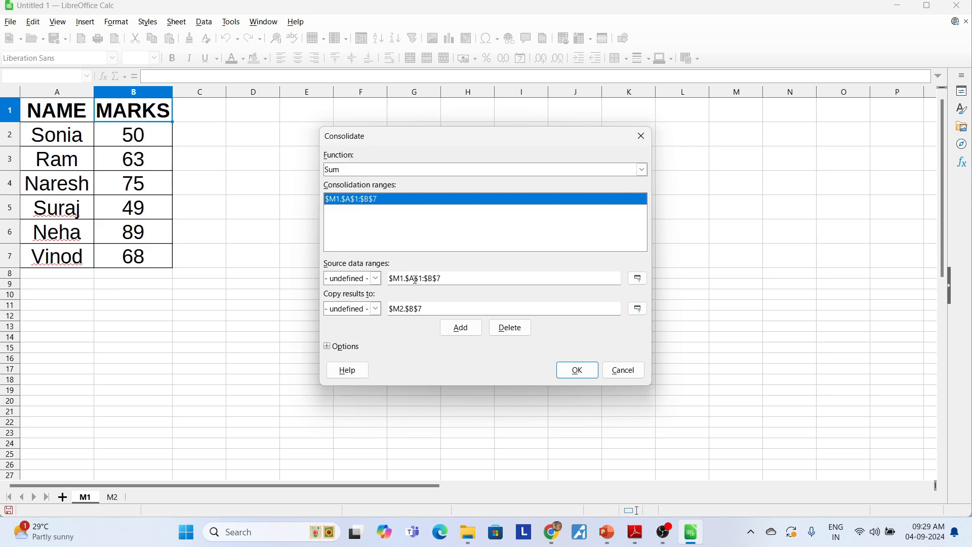
pyautogui.click(448, 278)
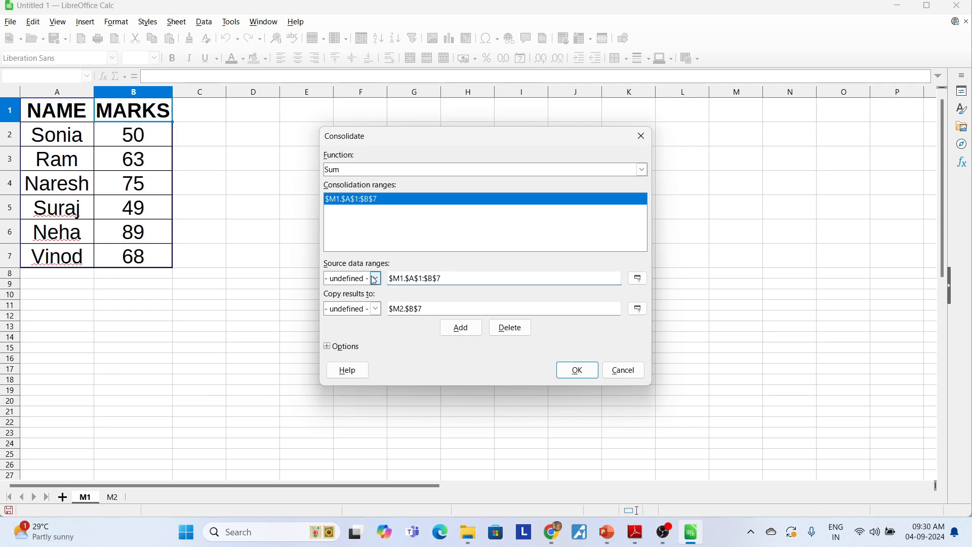
pyautogui.click(113, 497)
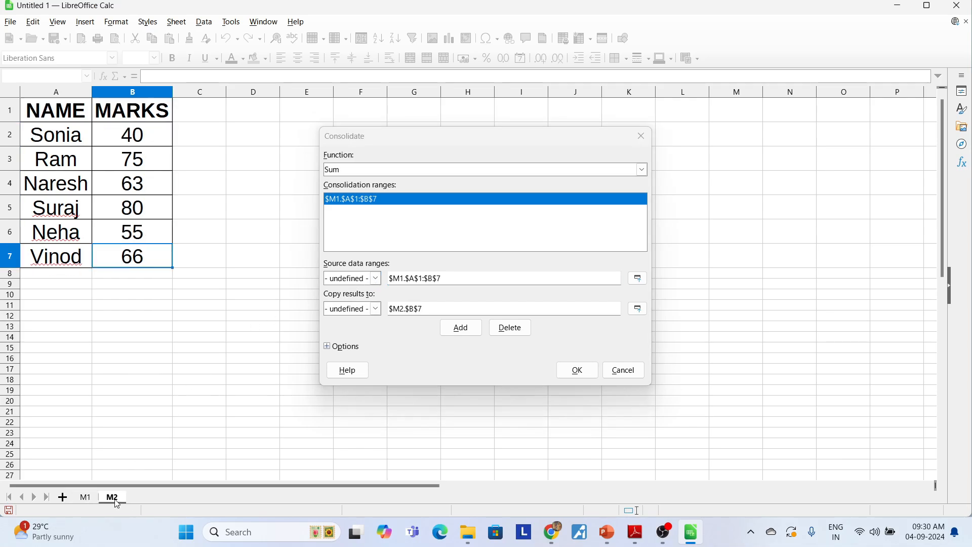
pyautogui.moveTo(73, 113); pyautogui.dragTo(162, 265)
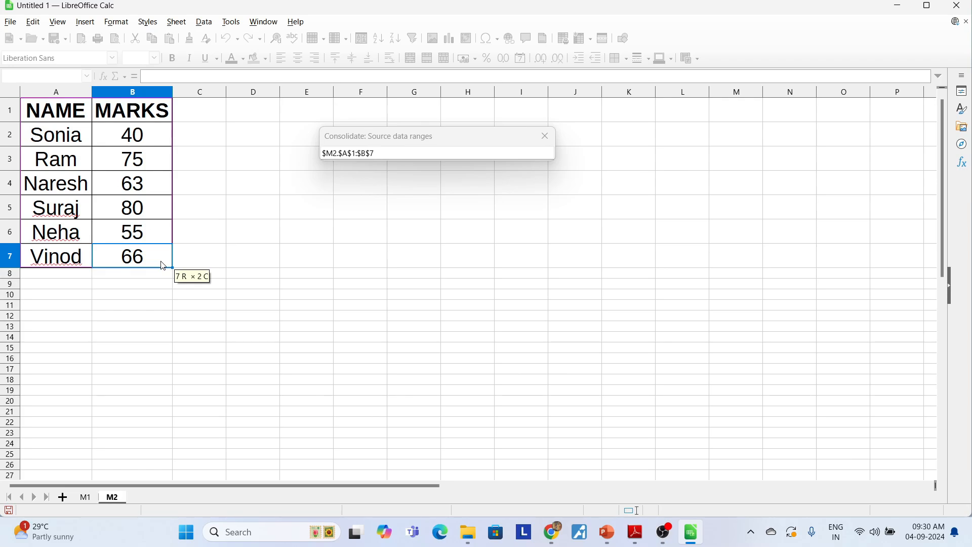
pyautogui.moveTo(163, 266); pyautogui.dragTo(163, 266)
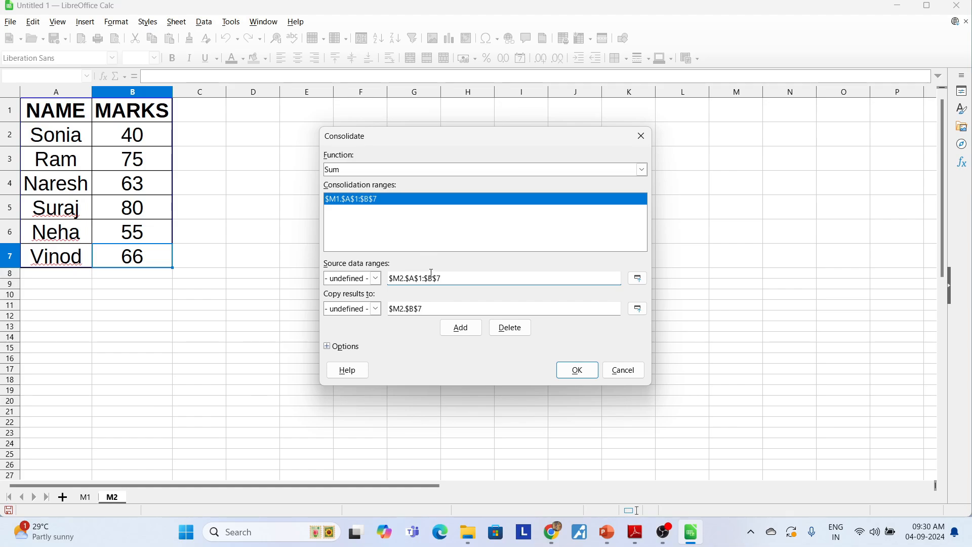
pyautogui.click(464, 331)
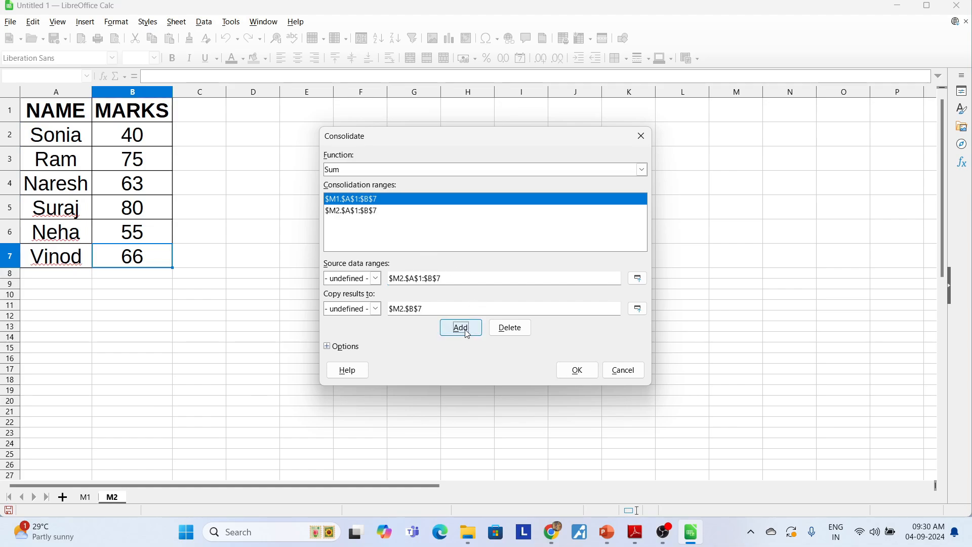
pyautogui.click(345, 212)
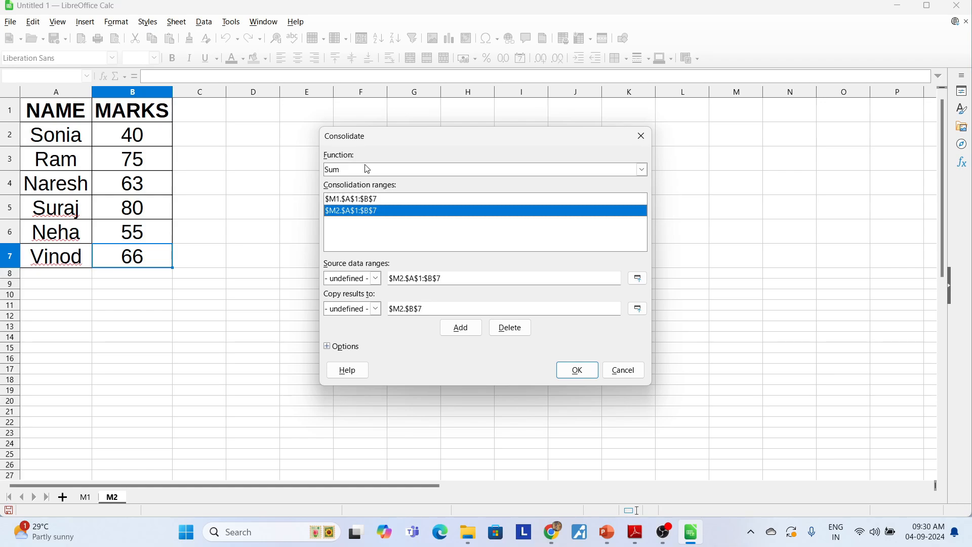
# - Insert a new sheet and set the consolidation results to be copied to its cell A1
pyautogui.click(62, 497)
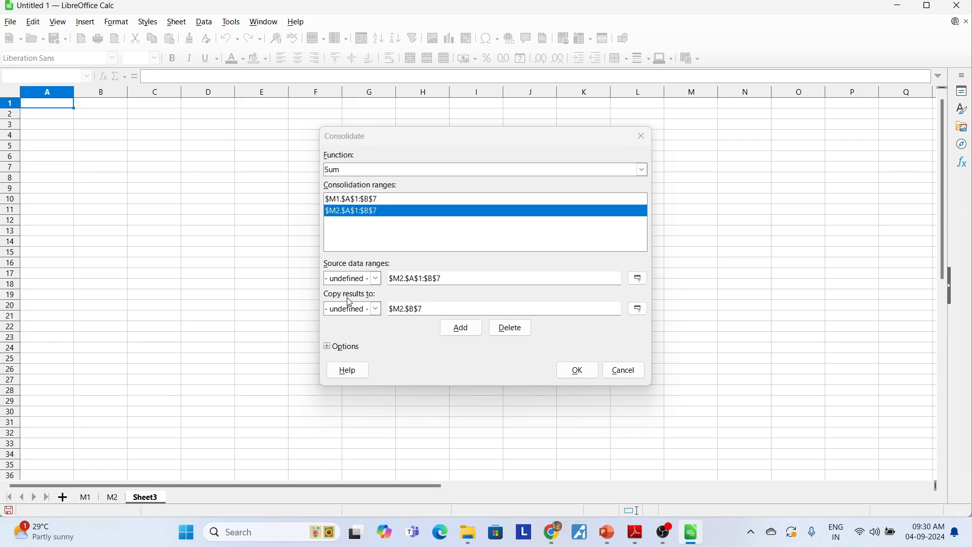
pyautogui.click(418, 311)
pyautogui.moveTo(424, 310); pyautogui.dragTo(390, 315)
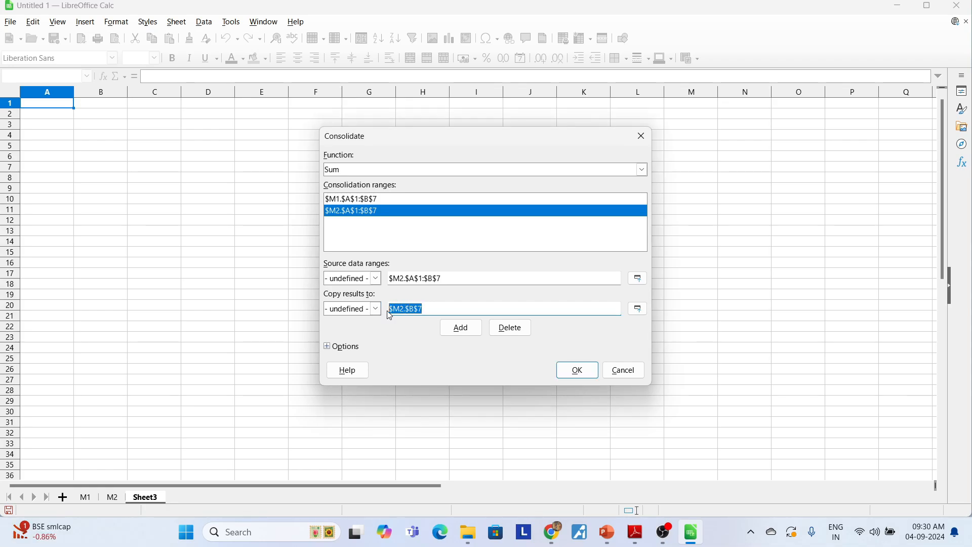
pyautogui.press('BackSpace')
pyautogui.click(45, 105)
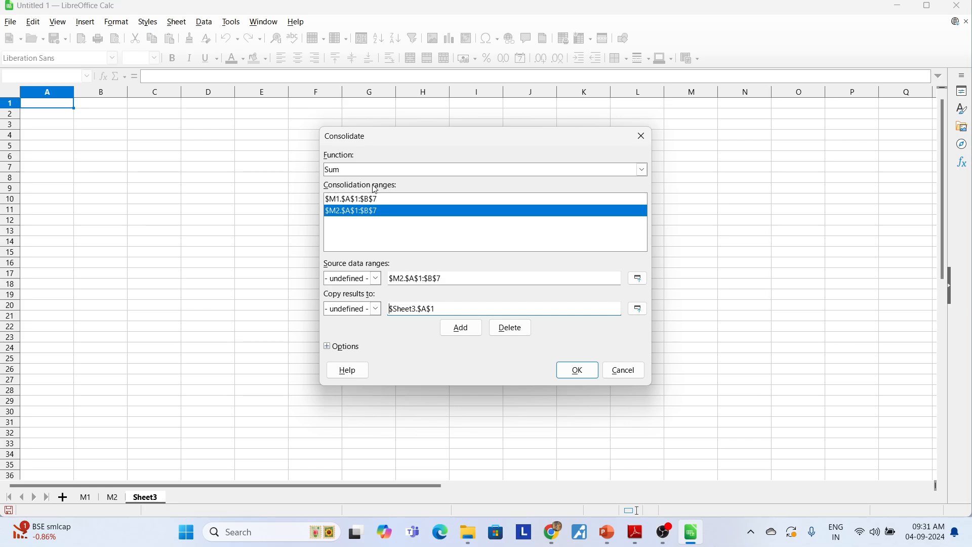
# - Consolidate by row labels and column labels with a link to the source data, and apply the Sum consolidation
pyautogui.click(328, 347)
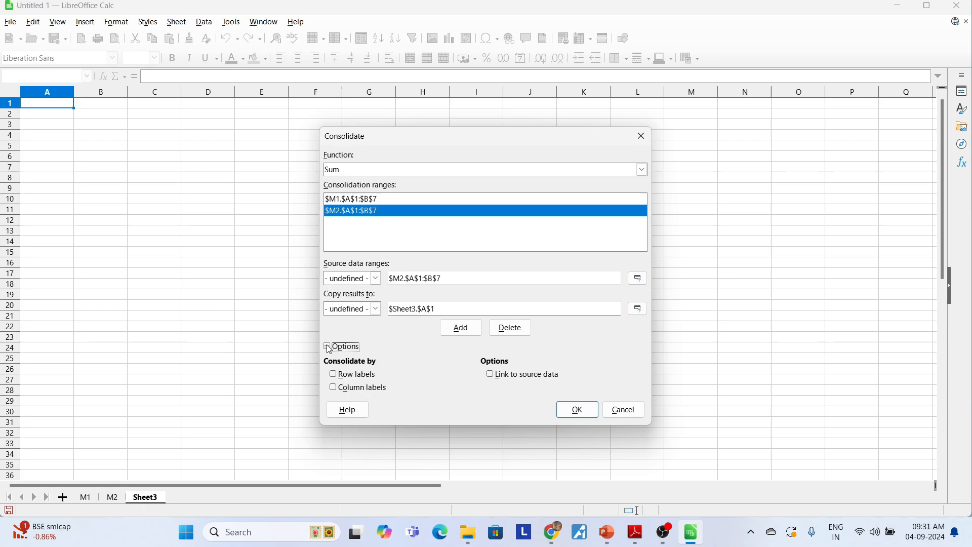
pyautogui.click(335, 376)
pyautogui.click(333, 388)
pyautogui.click(491, 377)
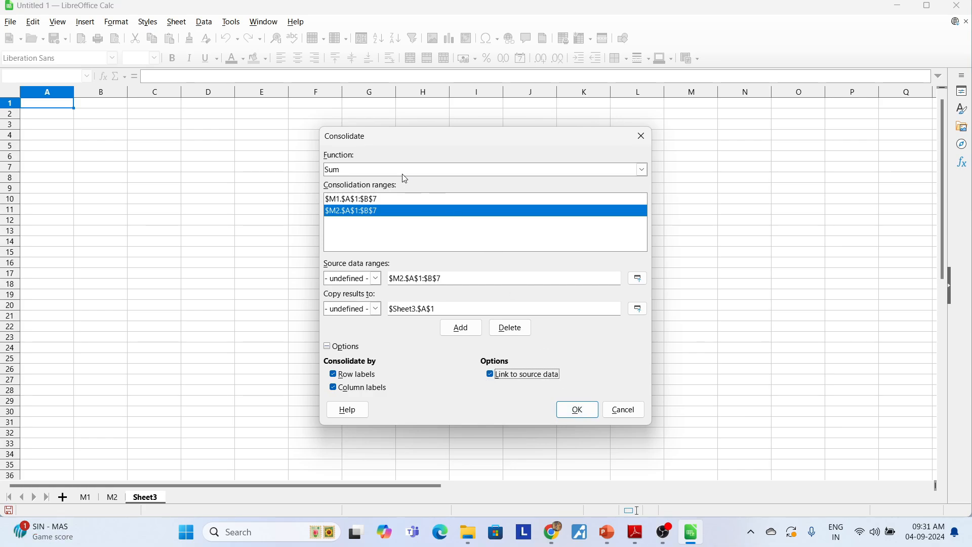
pyautogui.click(577, 410)
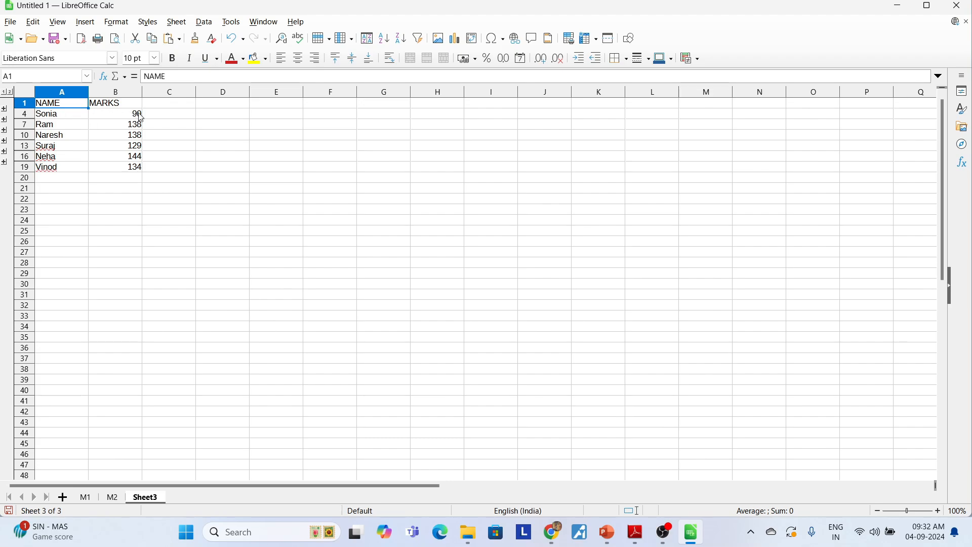
# - Compare the marks on sheets M1 and M2 with the consolidated sums on Sheet3
pyautogui.click(90, 500)
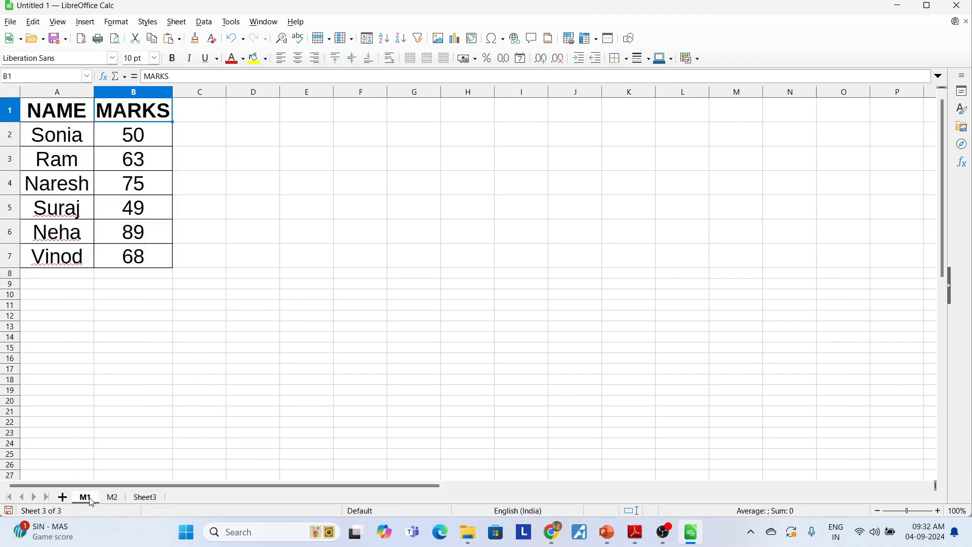
pyautogui.click(112, 500)
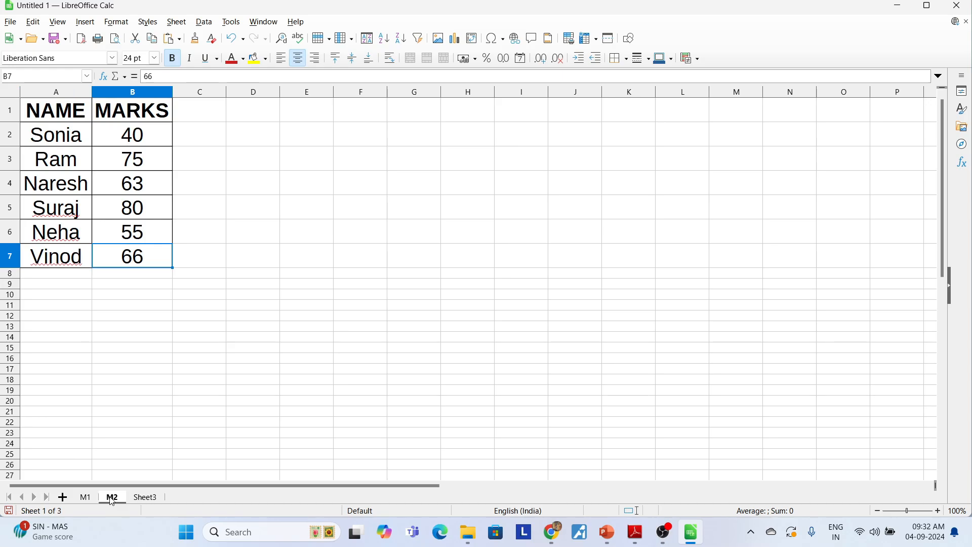
pyautogui.click(144, 497)
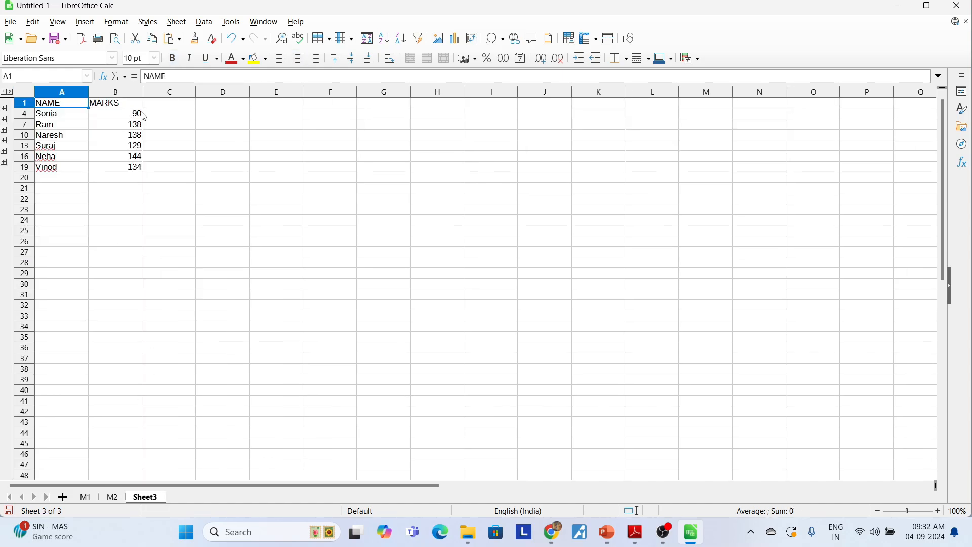
# - Insert another new sheet and rename it MAX
pyautogui.click(65, 499)
pyautogui.rightClick(185, 503)
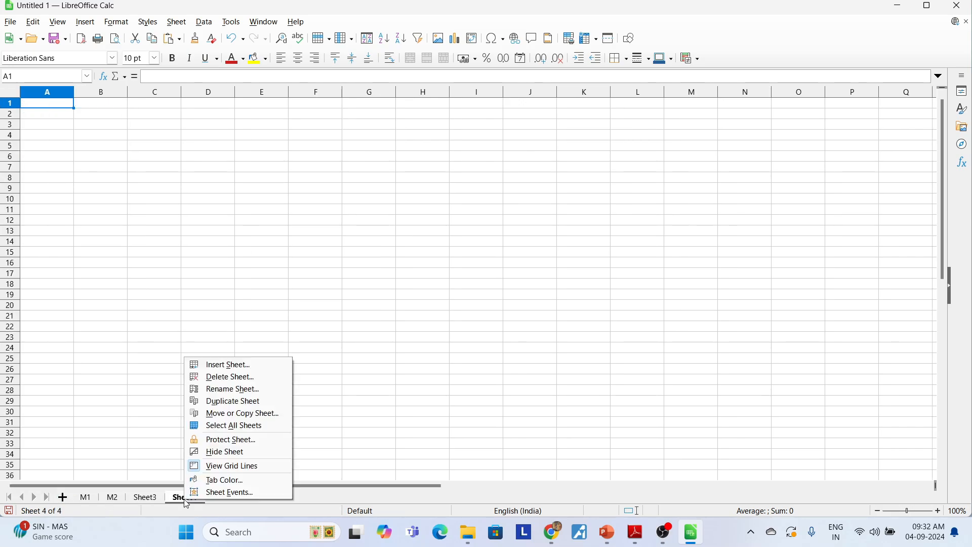
pyautogui.click(211, 389)
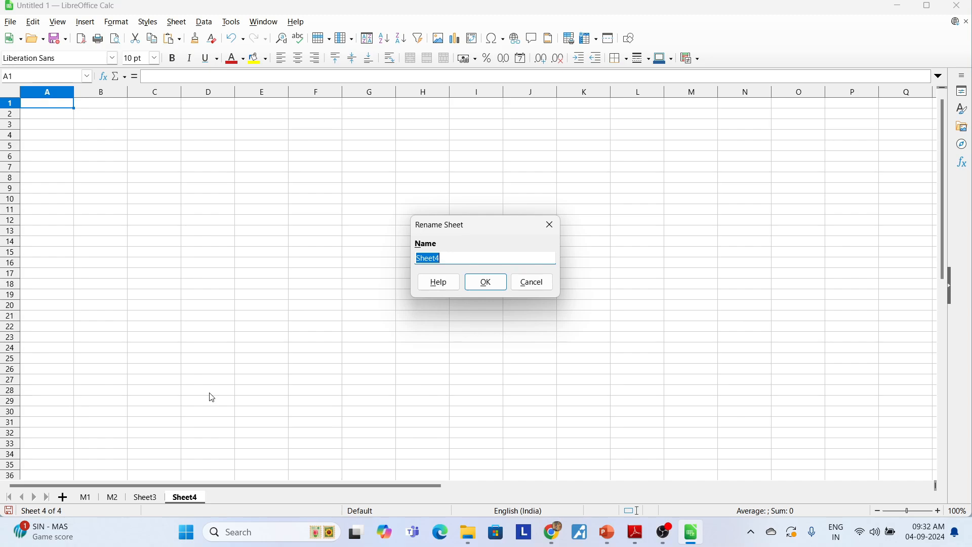
pyautogui.write('MAX')
pyautogui.click(498, 287)
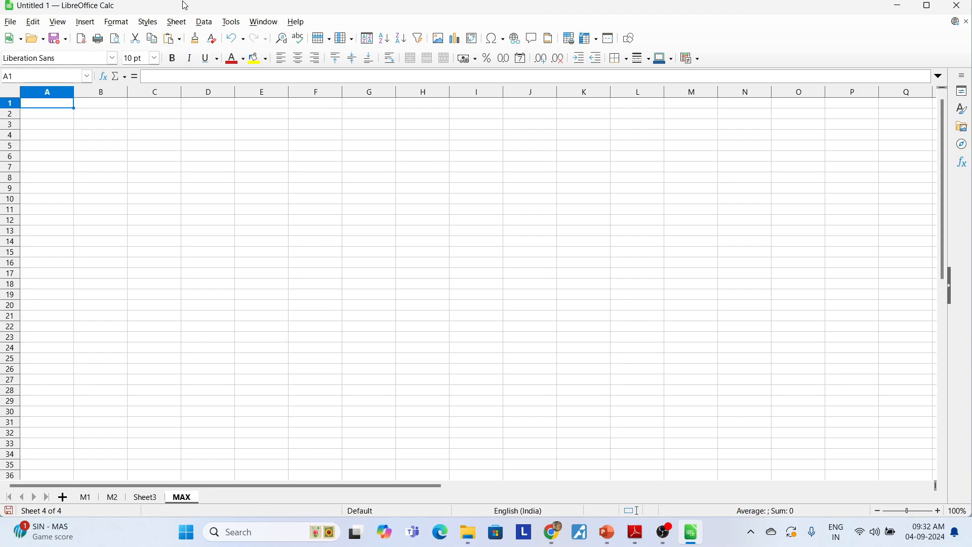
# - Start a data consolidation of the M1 and M2 ranges and set its results to be copied to $MAX.$A$1
pyautogui.click(216, 24)
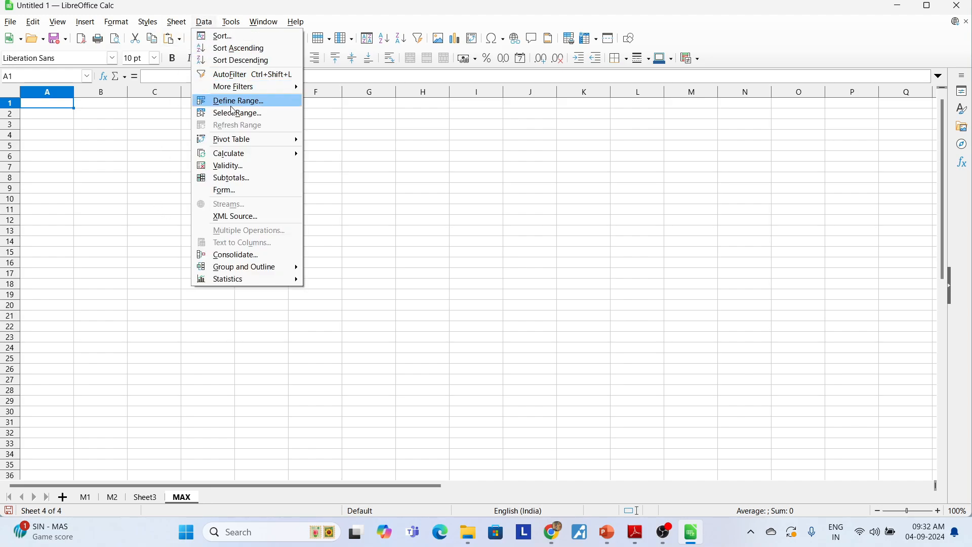
pyautogui.click(232, 254)
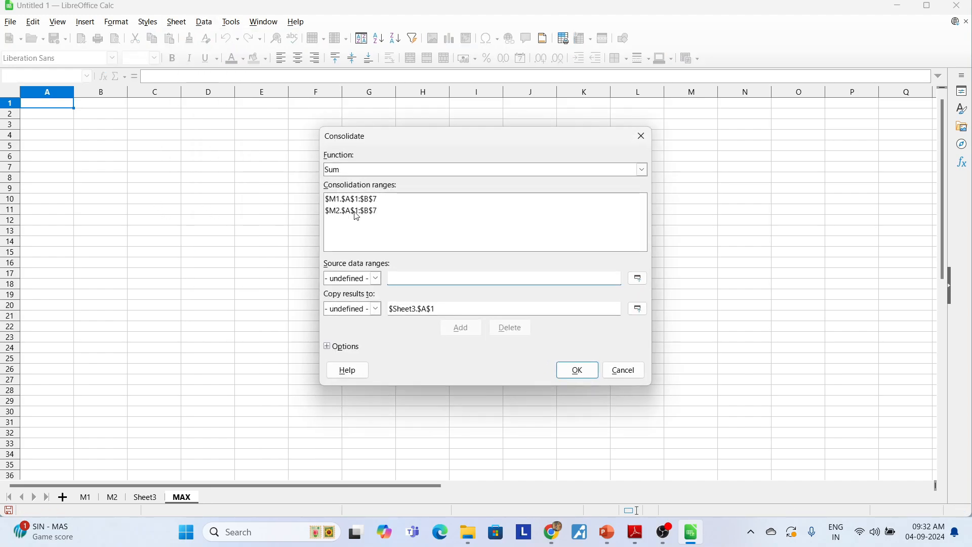
pyautogui.click(369, 201)
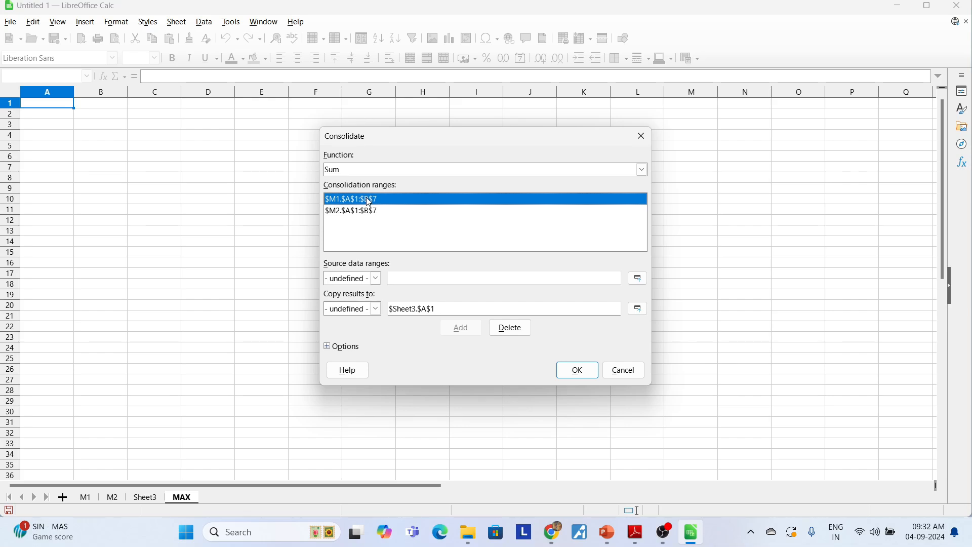
pyautogui.click(363, 212)
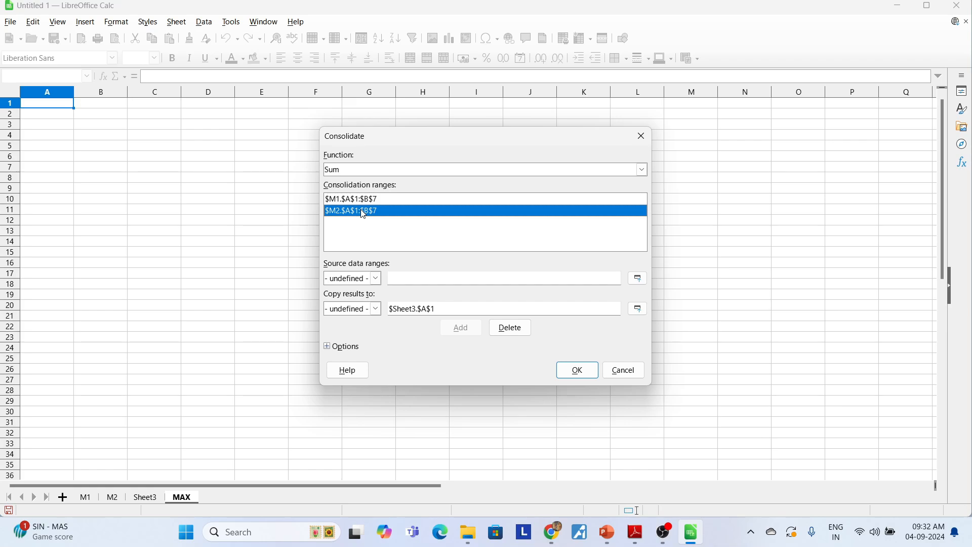
pyautogui.click(438, 310)
pyautogui.moveTo(438, 310); pyautogui.dragTo(391, 312)
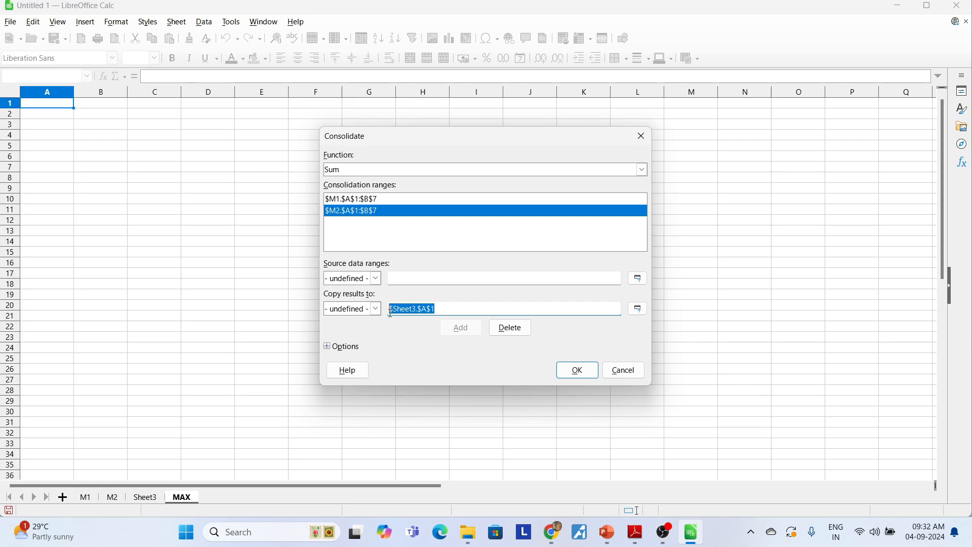
pyautogui.press('BackSpace')
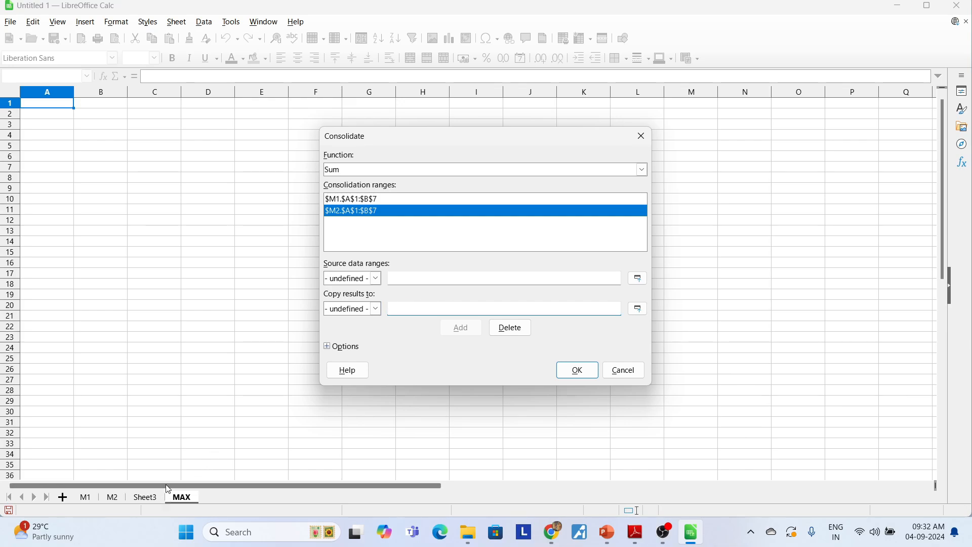
pyautogui.click(59, 107)
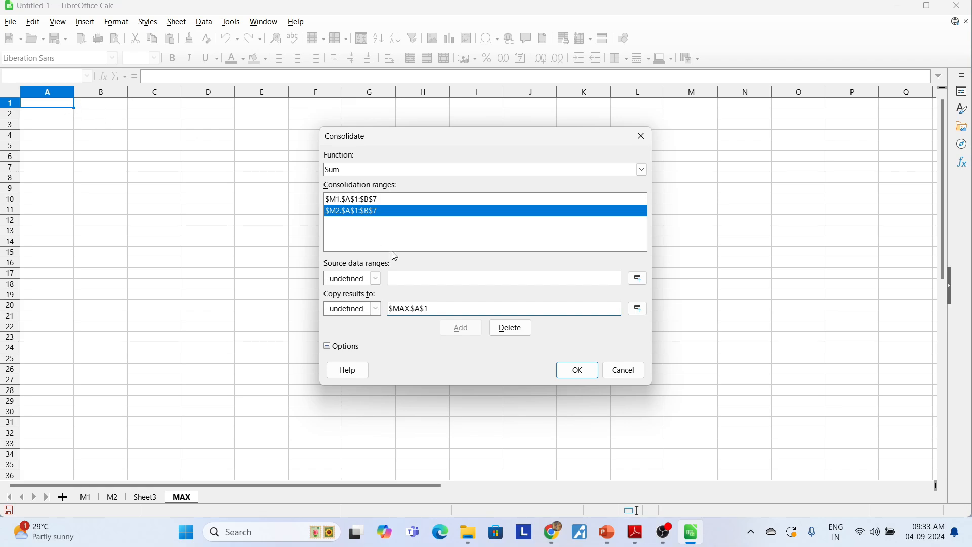
# - Set the consolidation function to Max and apply it with row labels, column labels and the source data link enabled
pyautogui.click(359, 347)
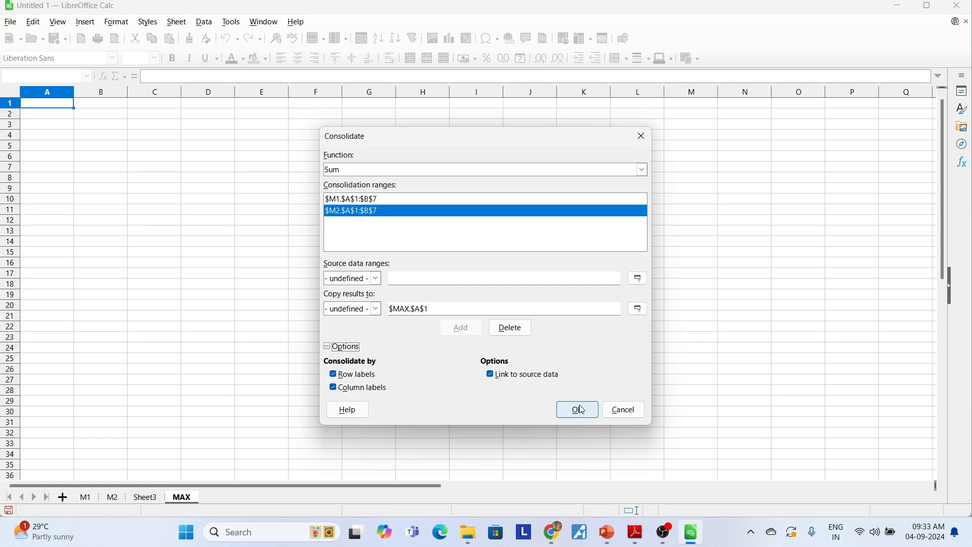
pyautogui.click(408, 171)
pyautogui.click(348, 214)
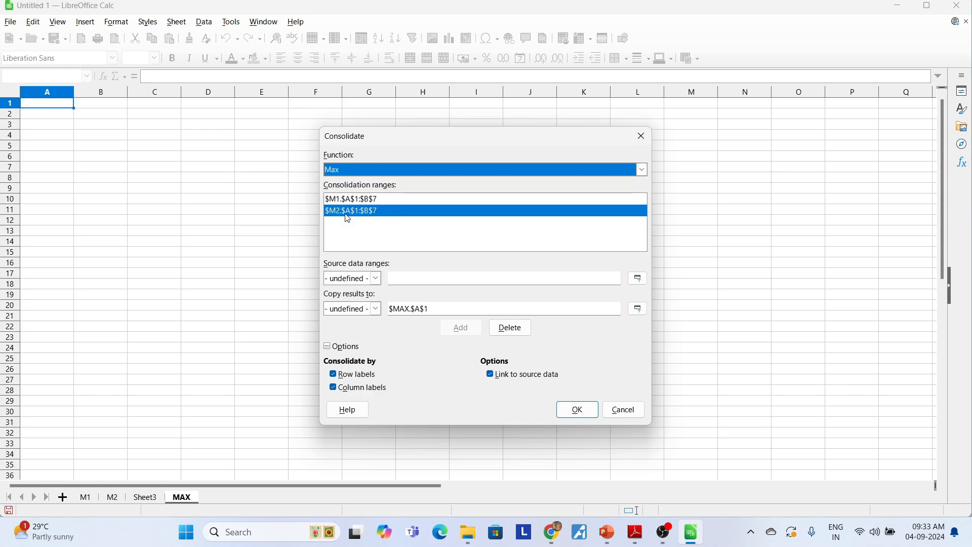
pyautogui.click(364, 169)
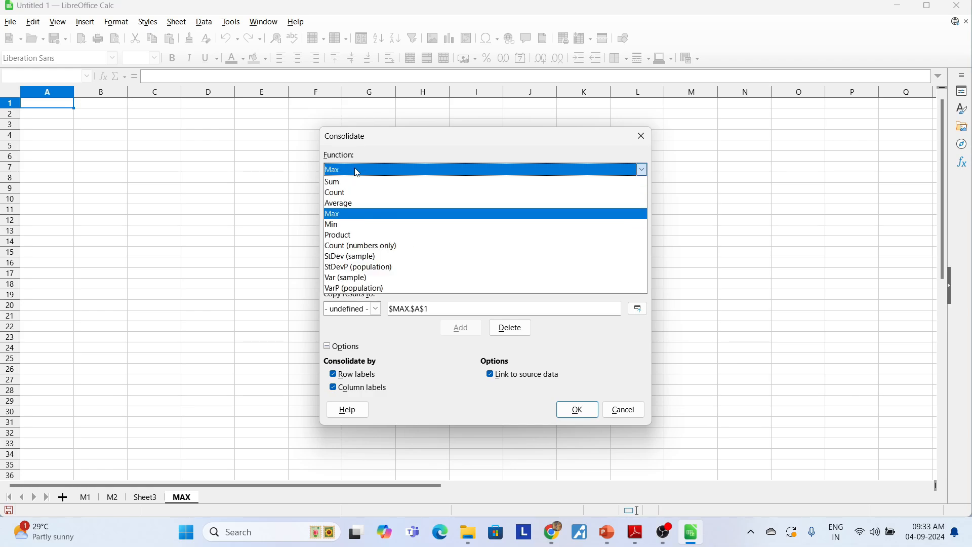
pyautogui.click(334, 214)
pyautogui.click(571, 411)
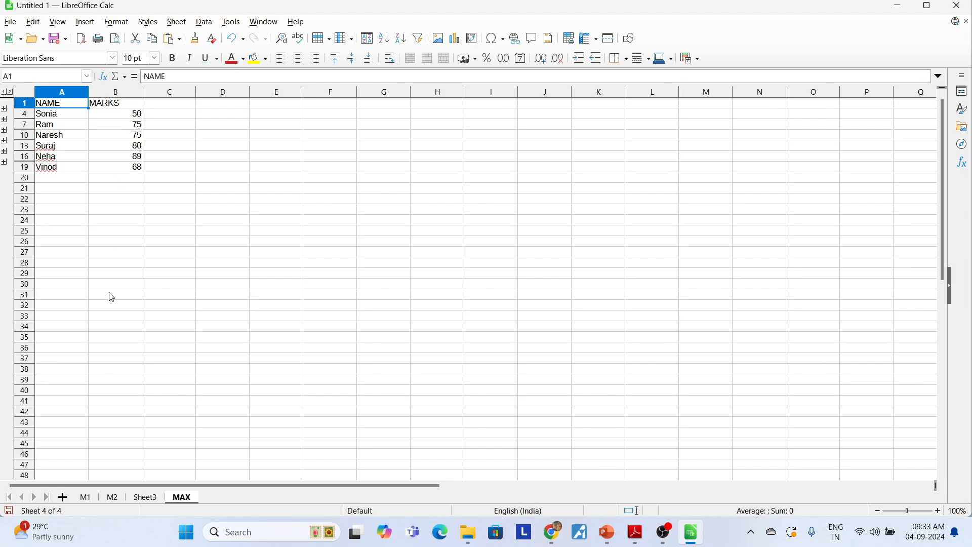
# - Compare the marks on sheets M1 and M2 with the consolidated maximums on sheet MAX
pyautogui.click(85, 499)
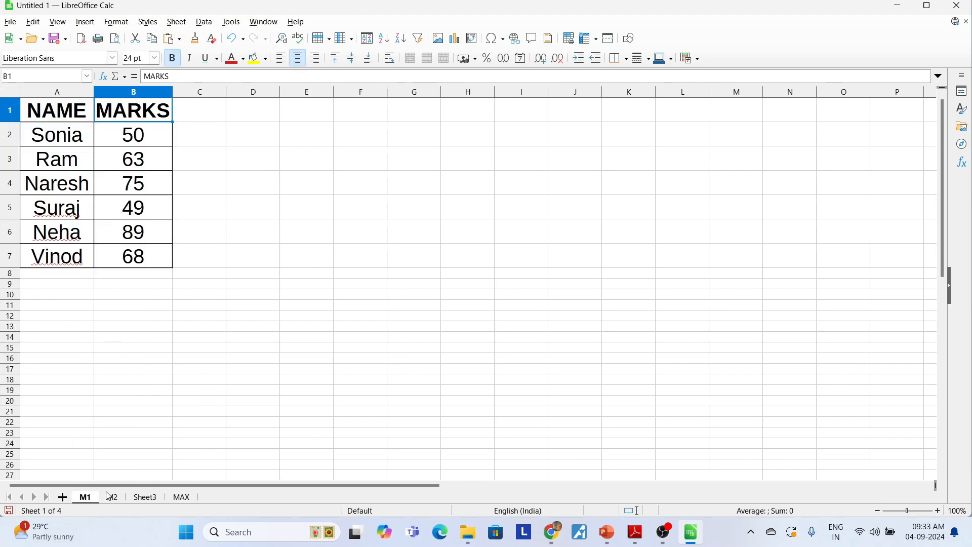
pyautogui.click(120, 500)
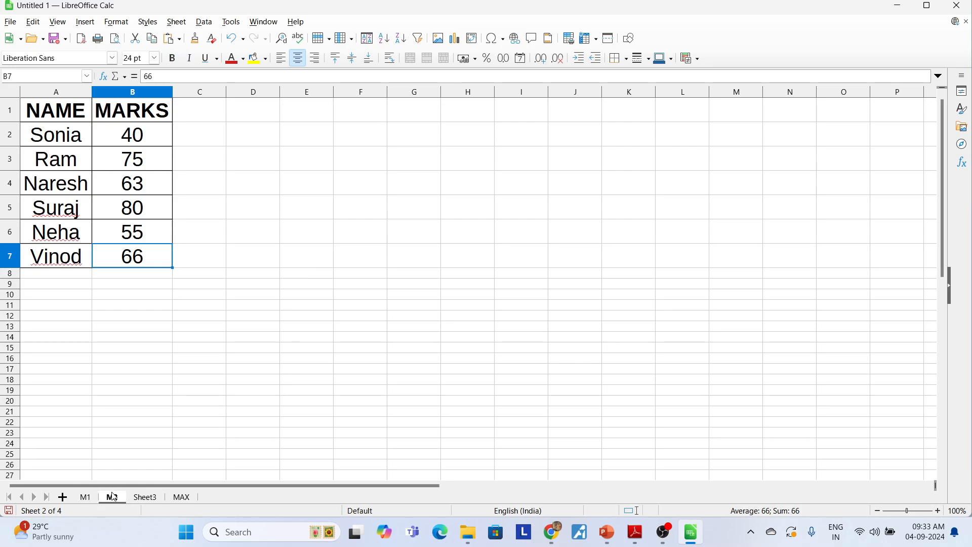
pyautogui.click(181, 499)
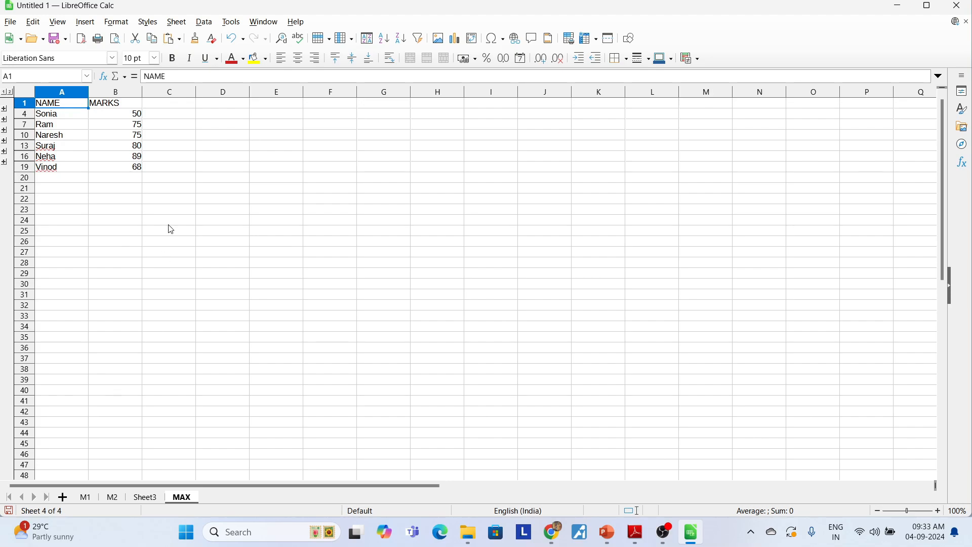
# - Insert a new sheet and start a data consolidation of the M1 and M2 ranges with results copied to $Sheet5.$A$1
pyautogui.click(66, 500)
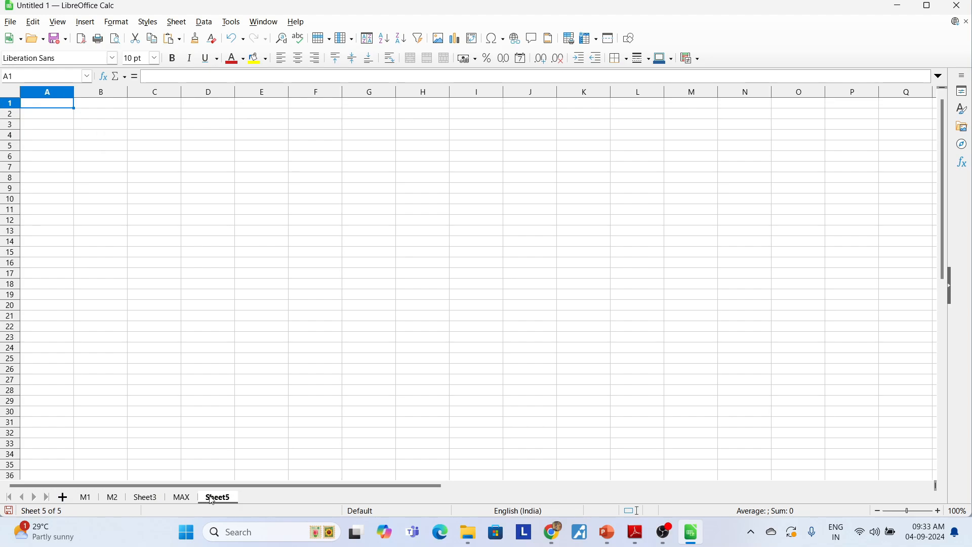
pyautogui.click(211, 22)
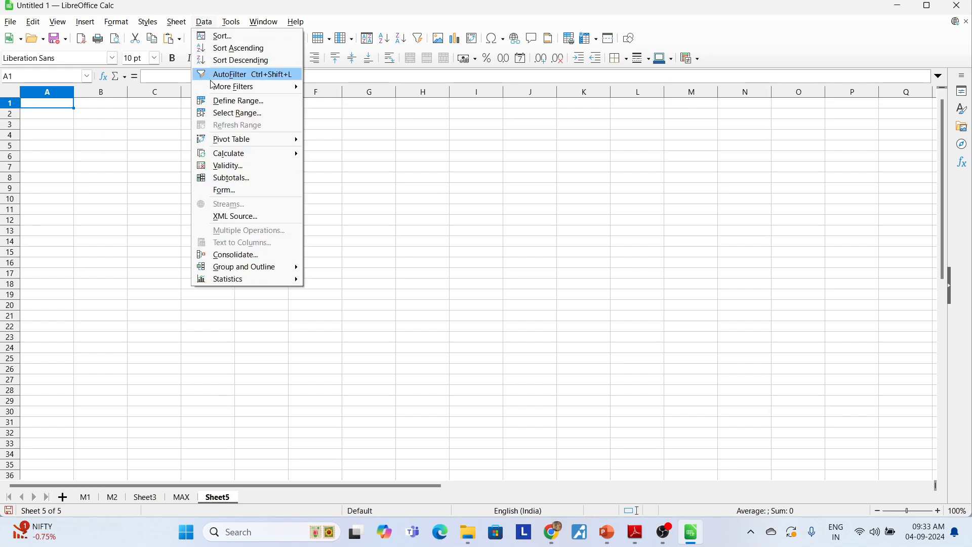
pyautogui.click(232, 255)
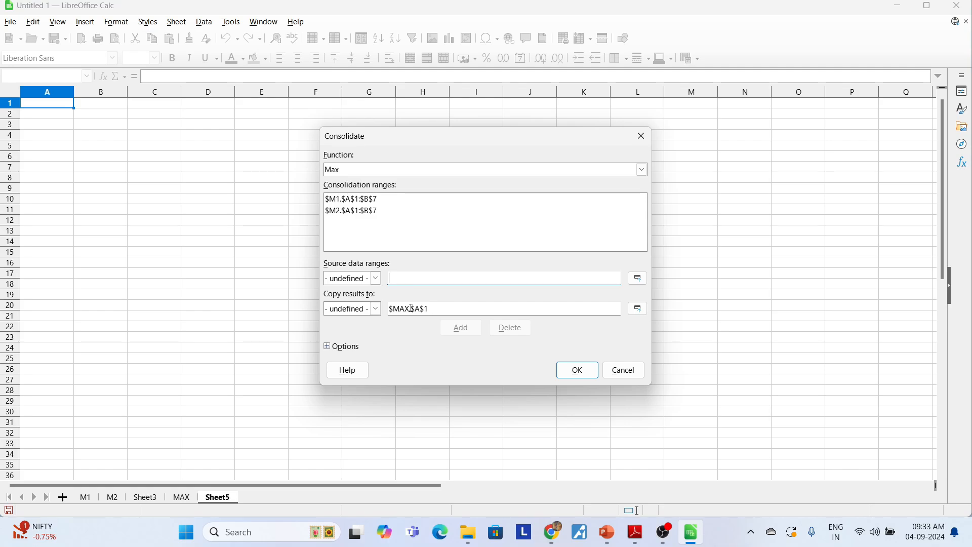
pyautogui.moveTo(441, 309); pyautogui.dragTo(388, 319)
pyautogui.press('BackSpace')
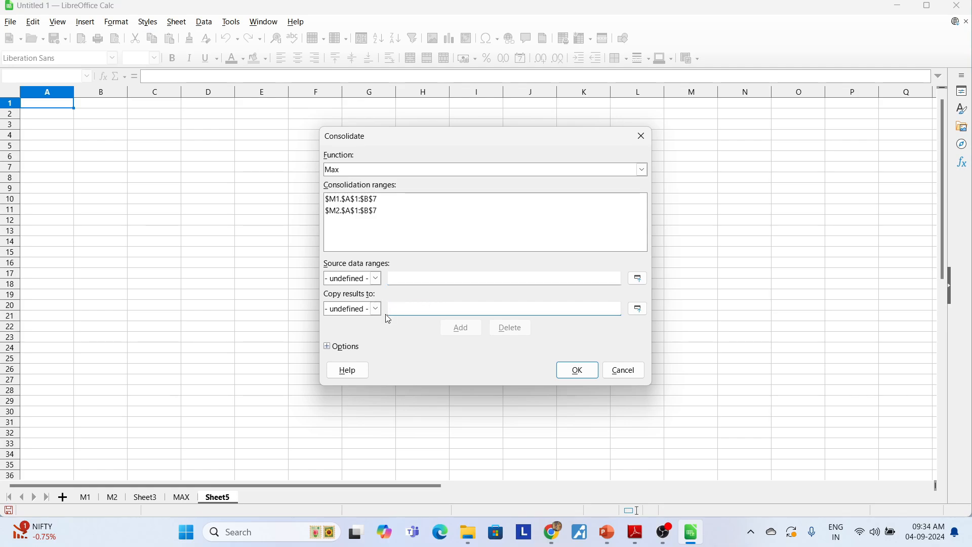
pyautogui.click(218, 498)
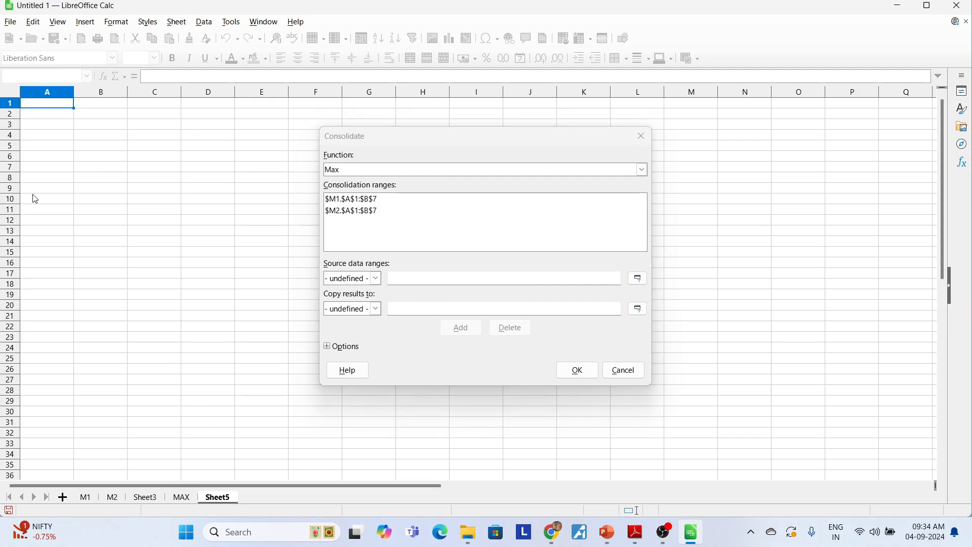
pyautogui.click(39, 107)
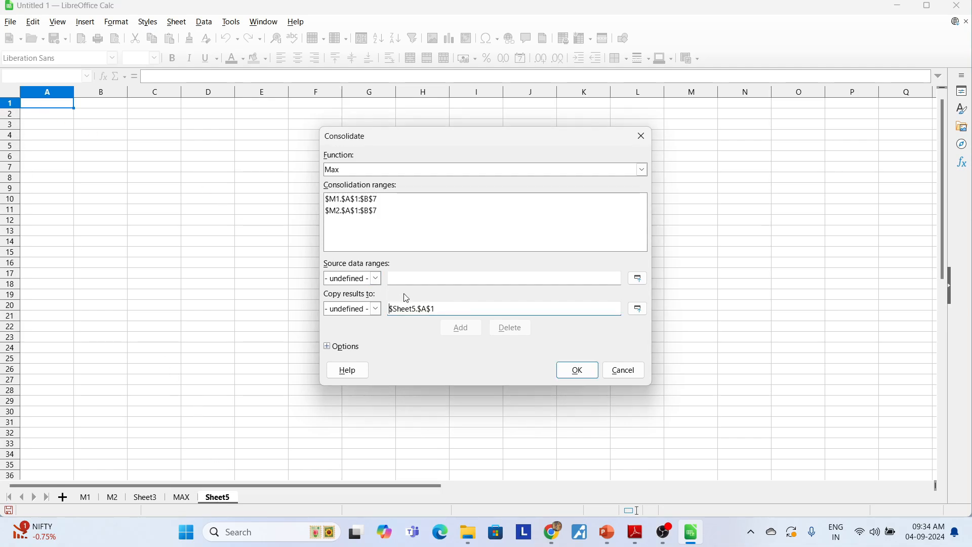
# - Turn off row labels in the consolidation options and apply the Max consolidation to Sheet5
pyautogui.click(352, 348)
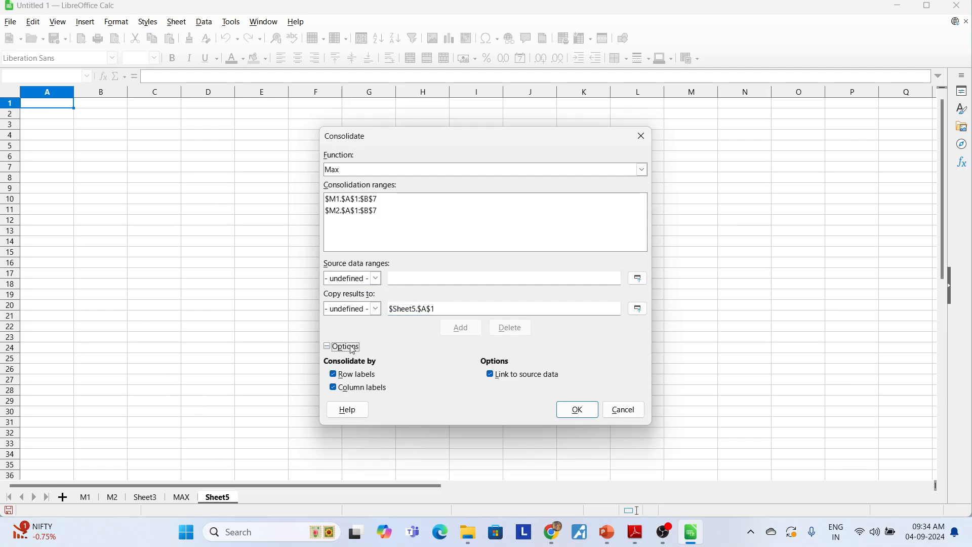
pyautogui.click(350, 377)
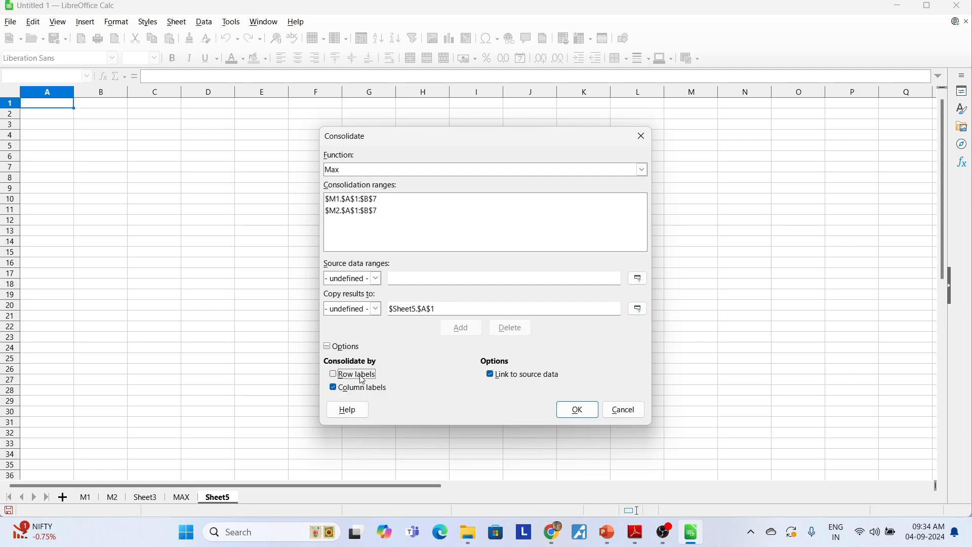
pyautogui.click(578, 412)
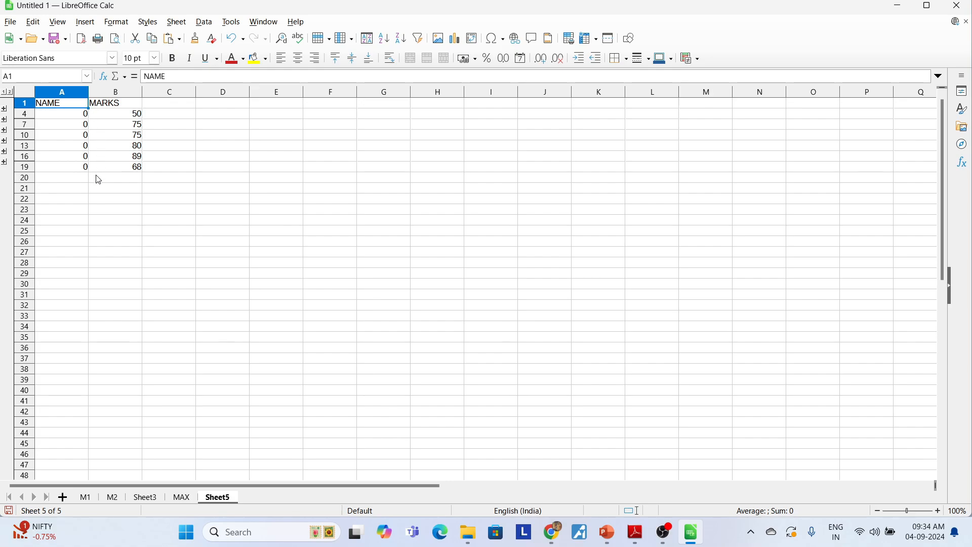
# - Insert another new sheet and start a data consolidation of the M1 and M2 ranges with results copied to $Sheet6.$A$1
pyautogui.click(63, 498)
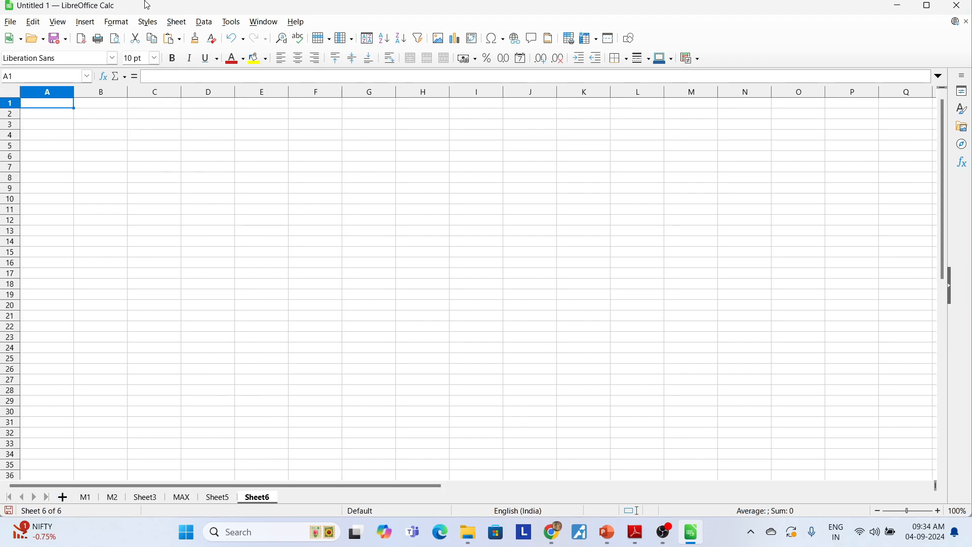
pyautogui.click(205, 22)
pyautogui.moveTo(230, 22)
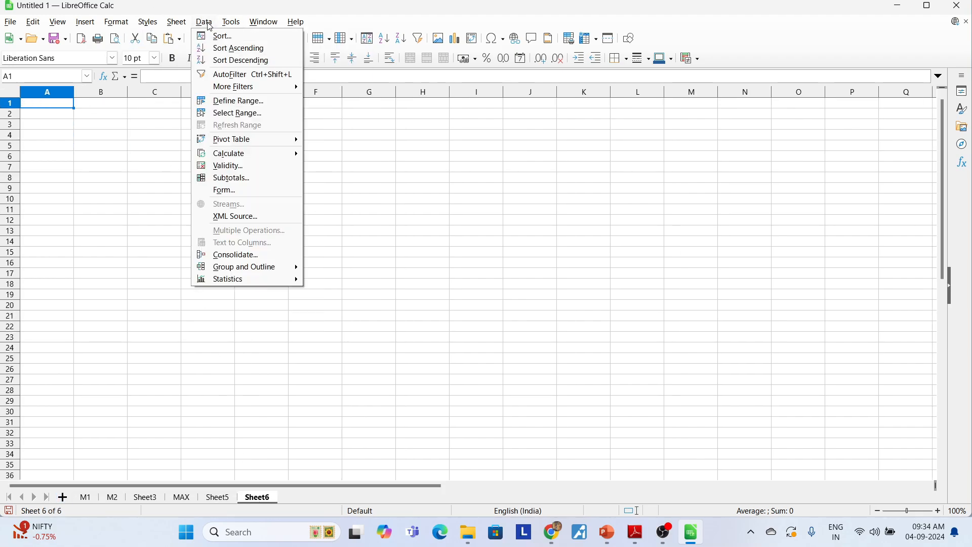
pyautogui.click(242, 256)
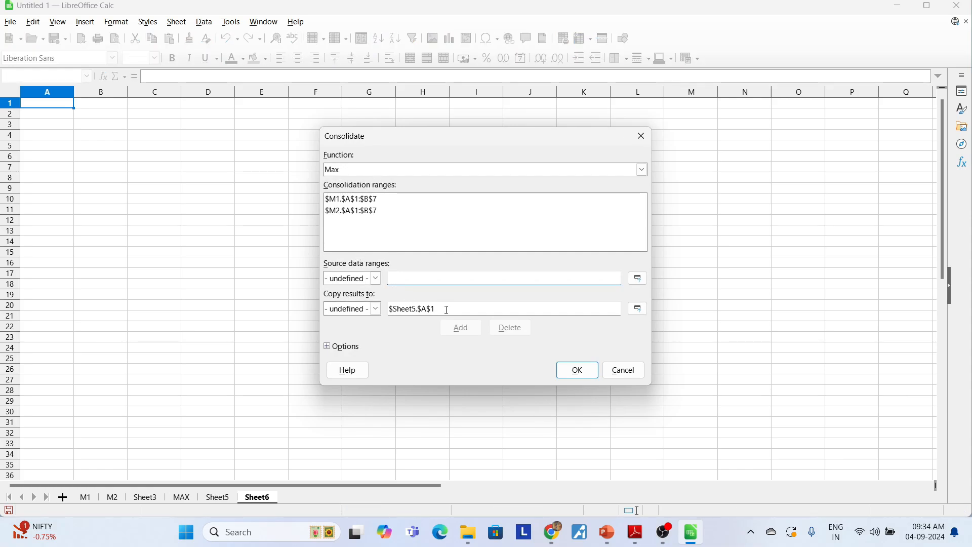
pyautogui.moveTo(448, 309); pyautogui.dragTo(388, 315)
pyautogui.press('BackSpace')
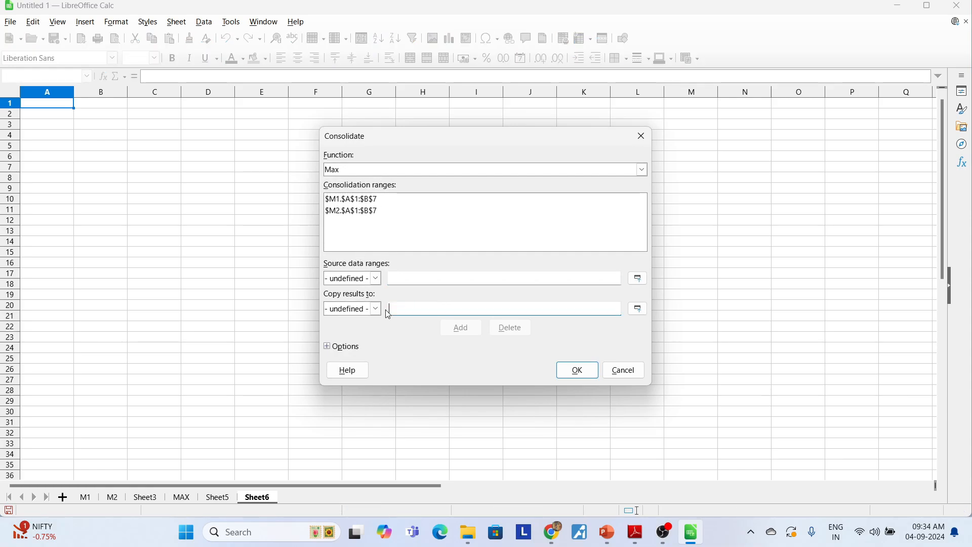
pyautogui.click(56, 104)
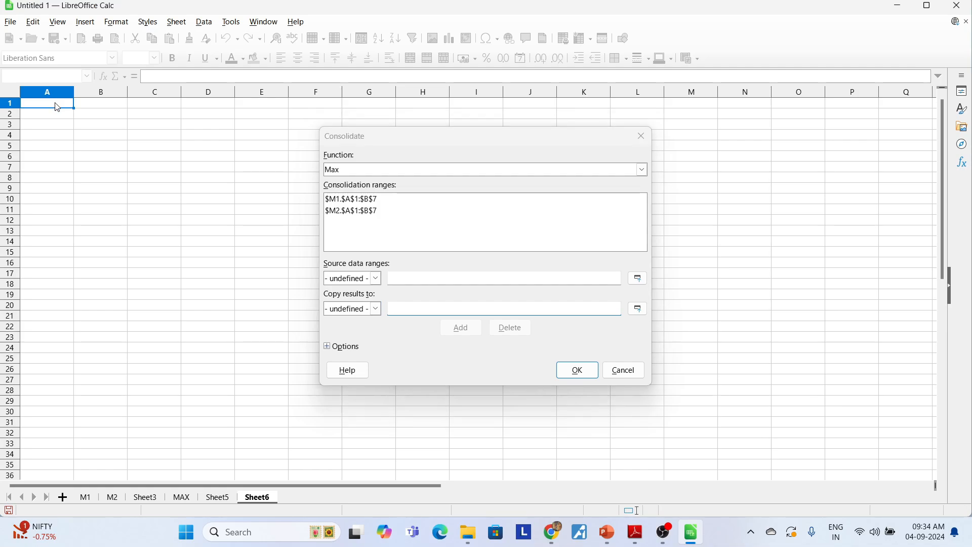
# - Enable row labels, turn off column labels and apply the Max consolidation to Sheet6
pyautogui.click(354, 346)
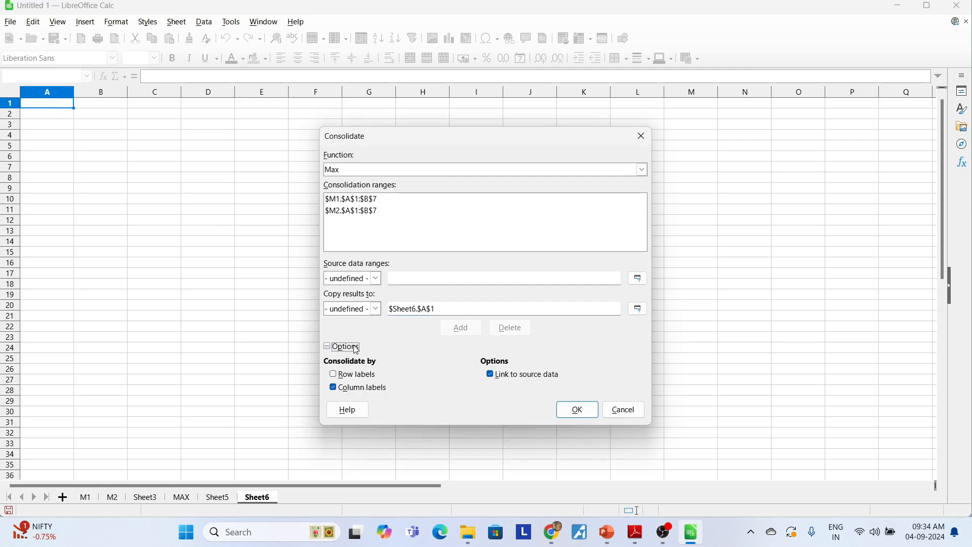
pyautogui.click(357, 377)
pyautogui.click(357, 391)
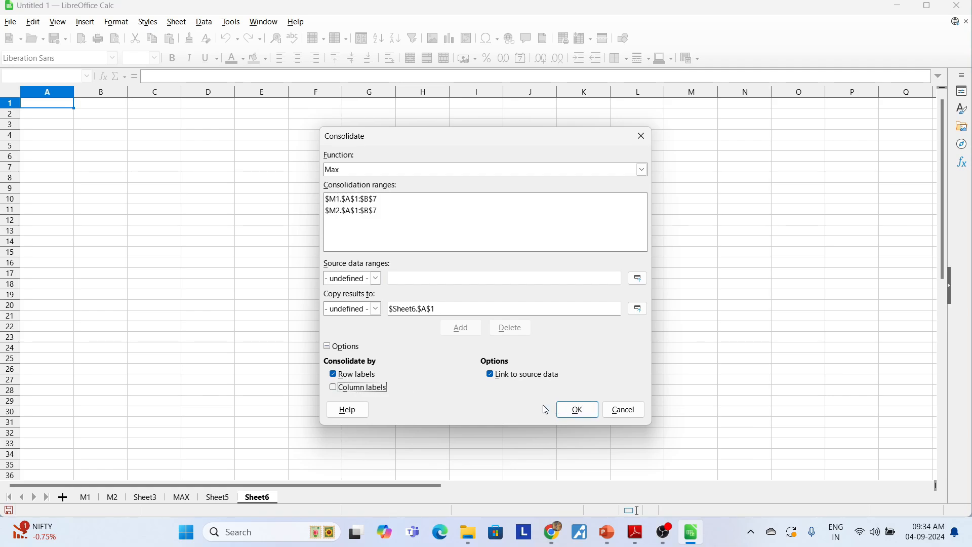
pyautogui.click(577, 409)
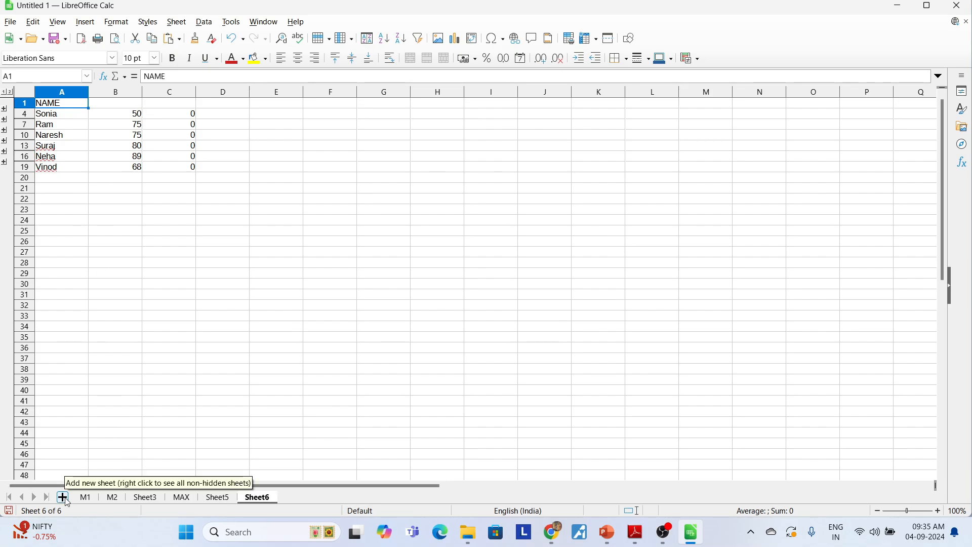
pyautogui.click(204, 23)
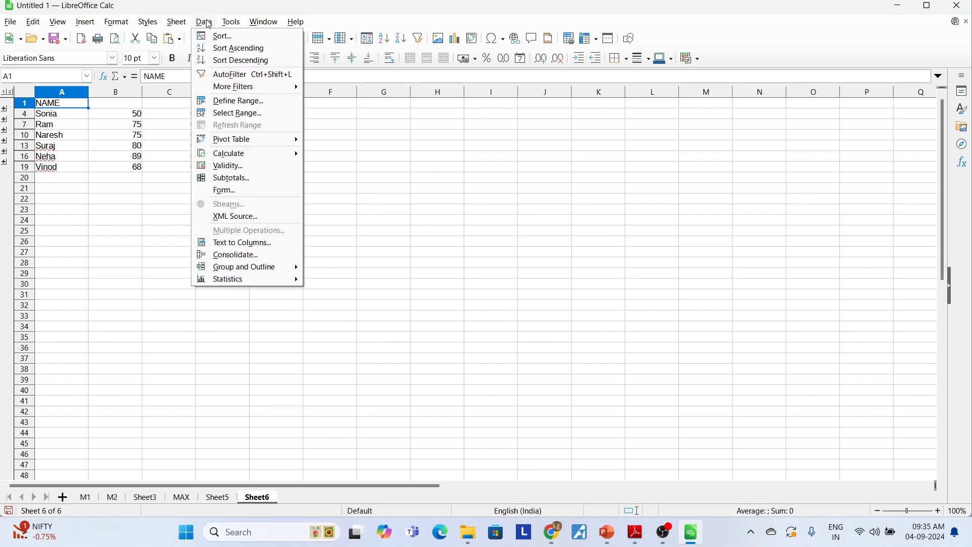
pyautogui.click(237, 255)
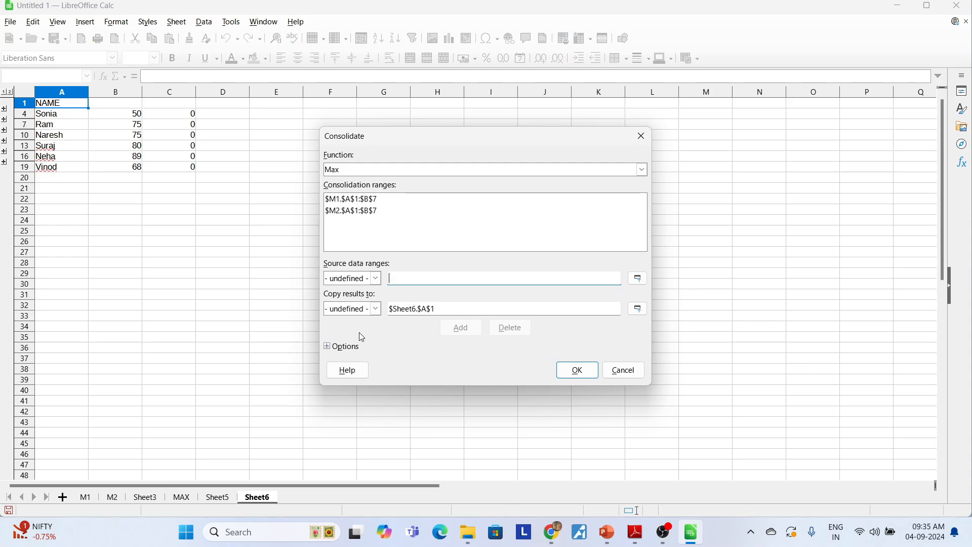
pyautogui.click(348, 347)
pyautogui.click(348, 387)
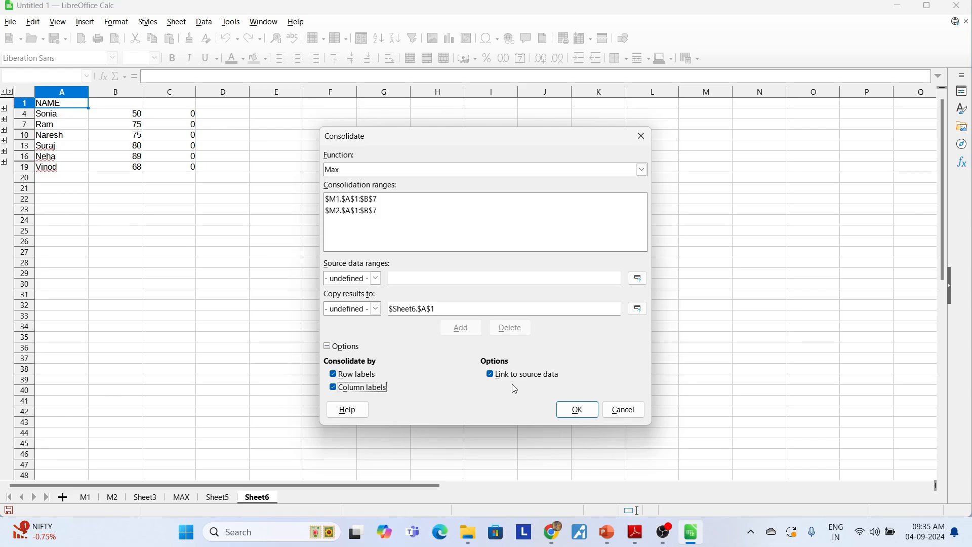
pyautogui.click(619, 419)
# - Rename Sheet3, which holds the summed marks, as SUM
pyautogui.click(152, 497)
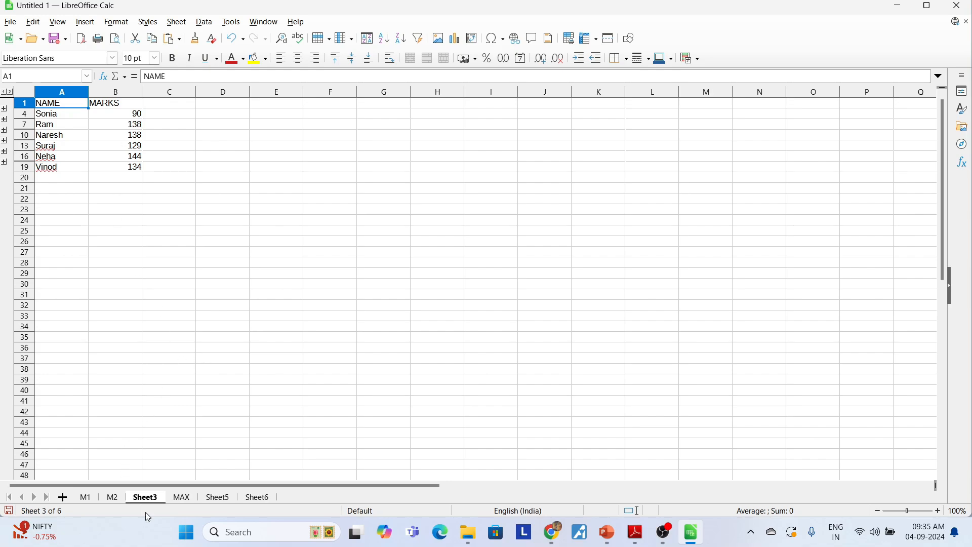
pyautogui.rightClick(145, 497)
pyautogui.click(179, 390)
pyautogui.write('SUM')
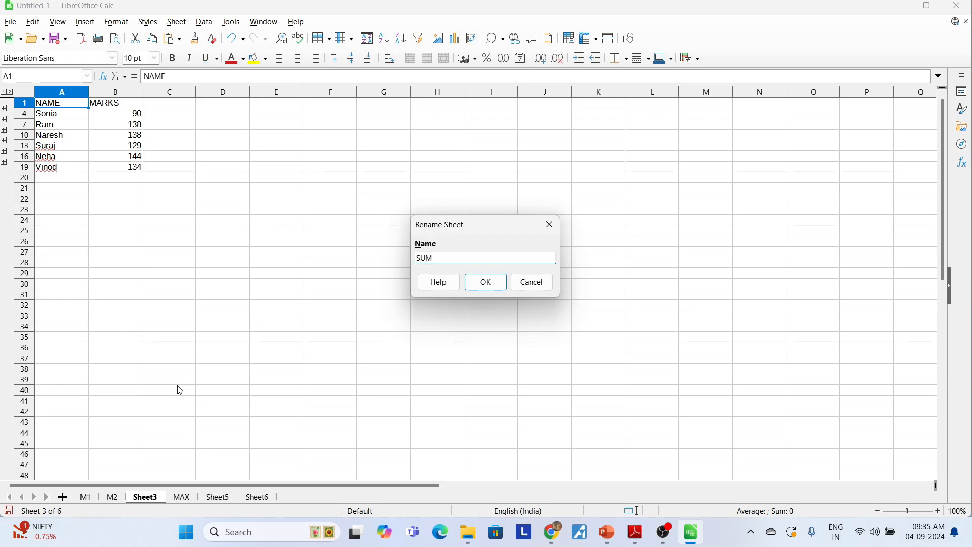
pyautogui.press('Return')
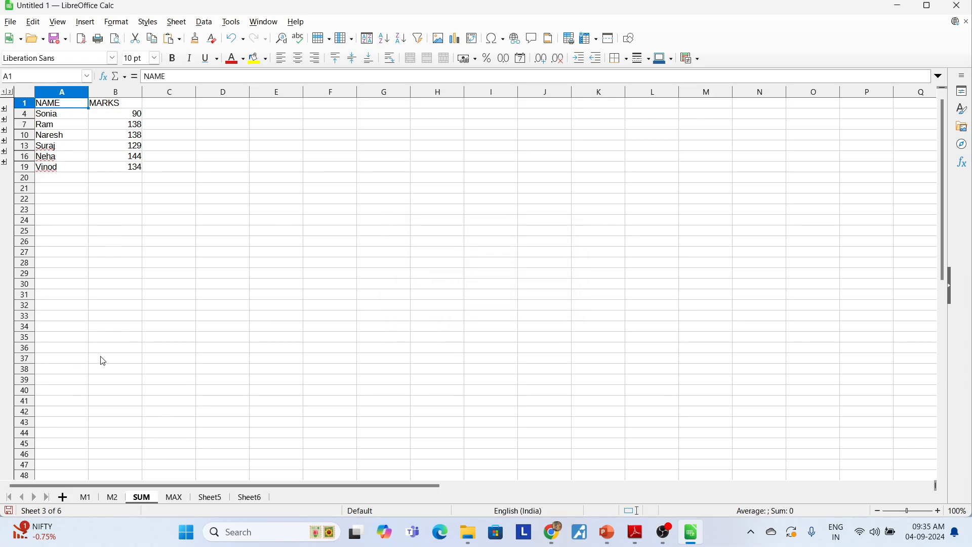
# - Set the first student's mark in cell B2 of sheet M1 to 60
pyautogui.click(87, 499)
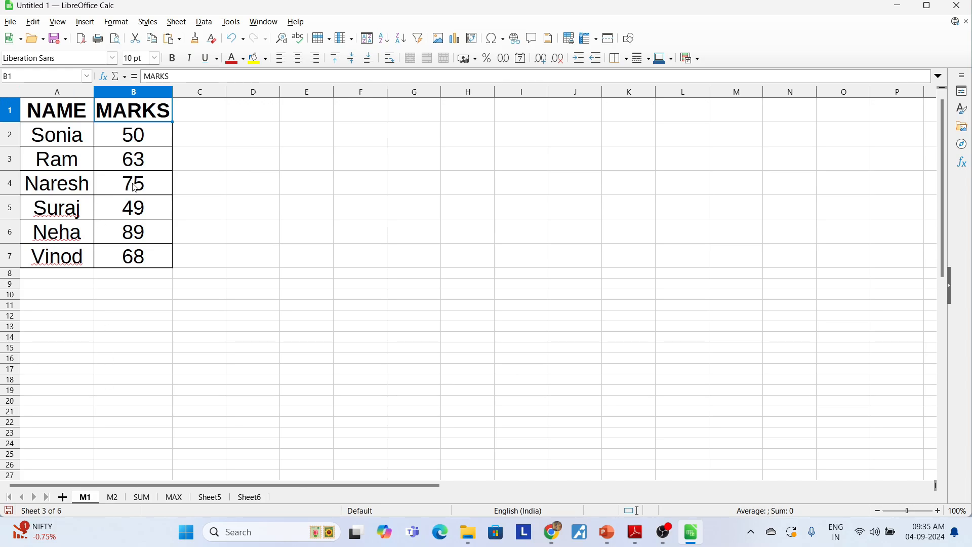
pyautogui.click(127, 135)
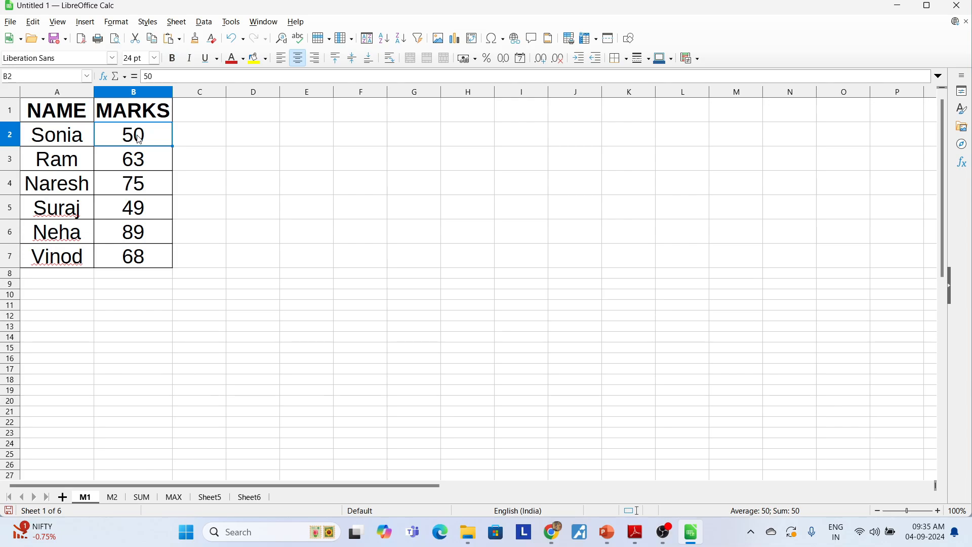
pyautogui.write('60')
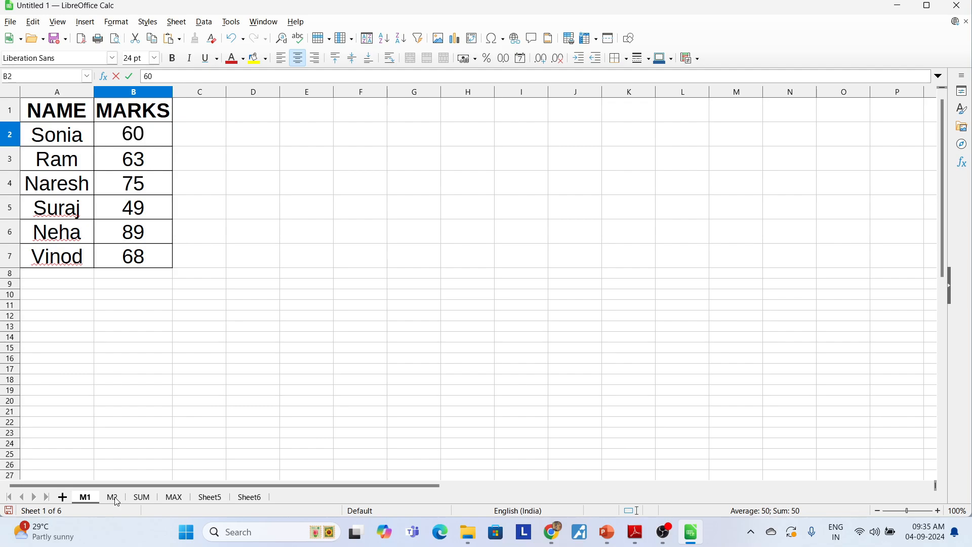
# - Check the first student's mark on sheet M2 against the linked total in cell B4 of sheet SUM
pyautogui.click(116, 500)
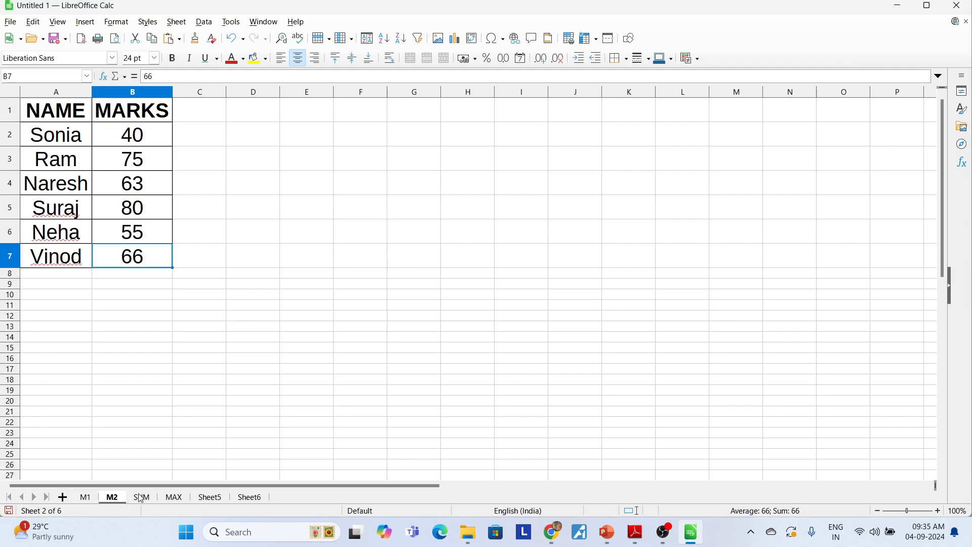
pyautogui.click(141, 499)
pyautogui.click(137, 115)
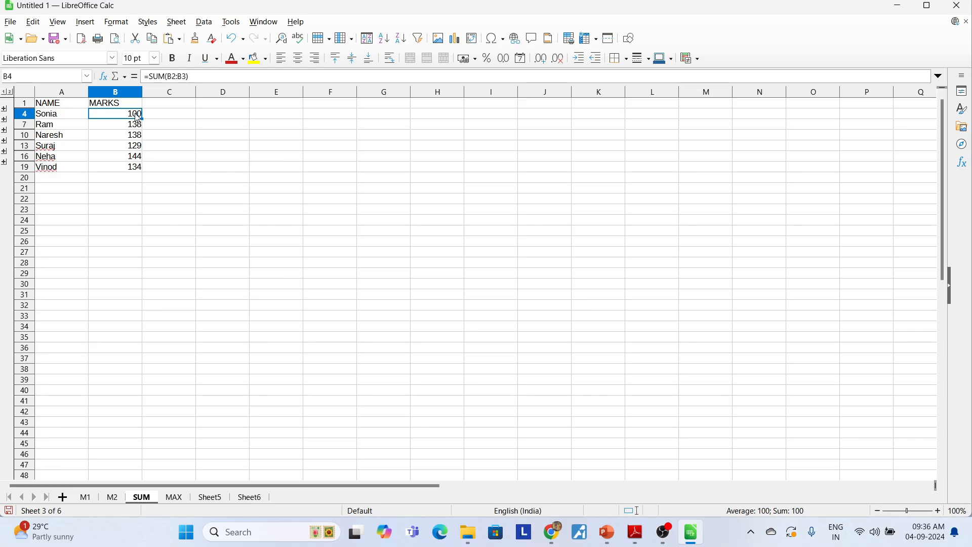
# - Open the Consolidate options and examine the Link to source data setting
pyautogui.click(207, 23)
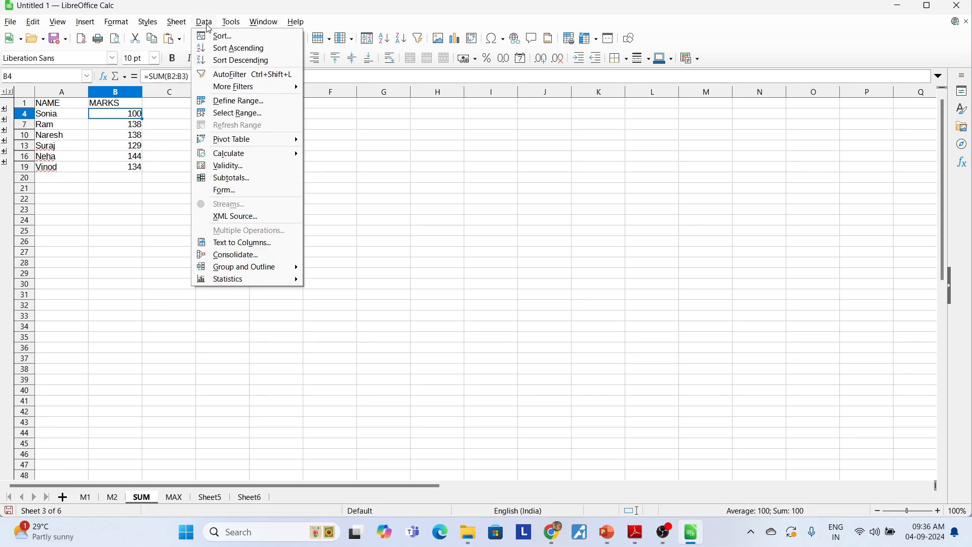
pyautogui.click(234, 254)
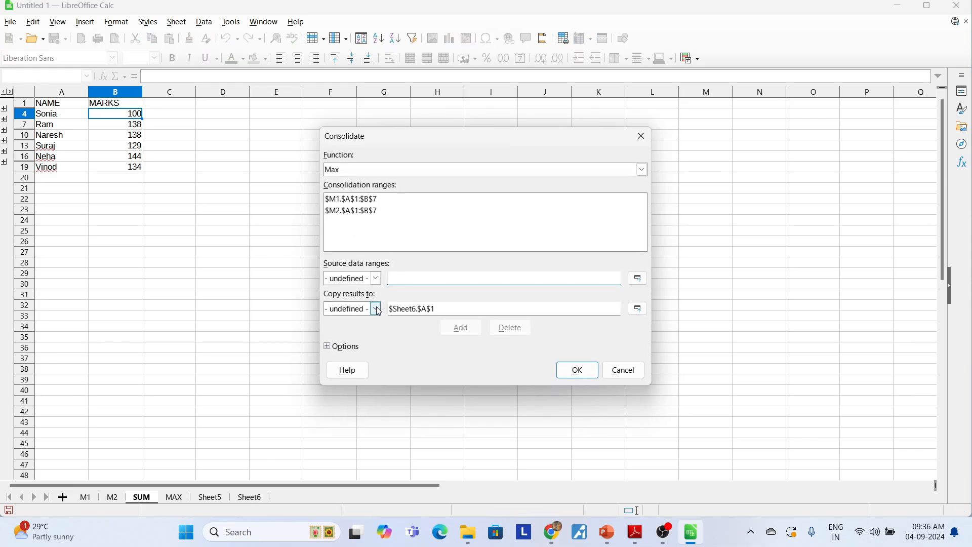
pyautogui.click(350, 348)
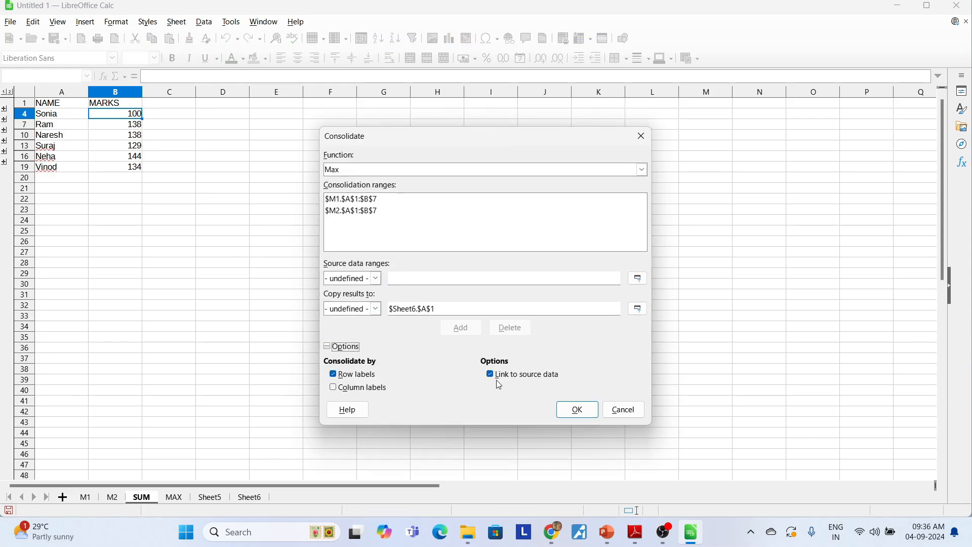
pyautogui.click(491, 377)
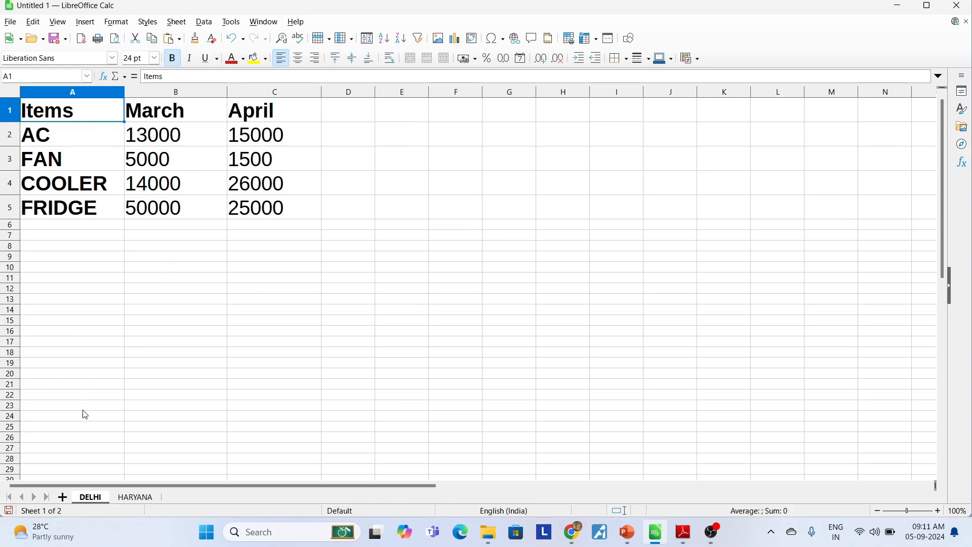
# - Compare the March and April figures of the items on the DELHI and HARYANA sheets
pyautogui.click(133, 497)
pyautogui.click(88, 500)
pyautogui.click(135, 497)
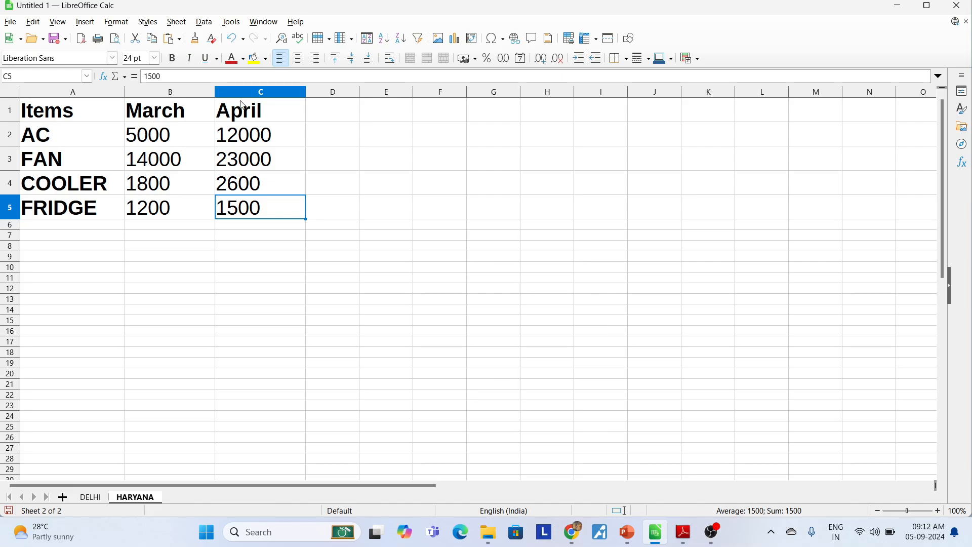
pyautogui.click(86, 501)
pyautogui.click(123, 498)
pyautogui.click(96, 498)
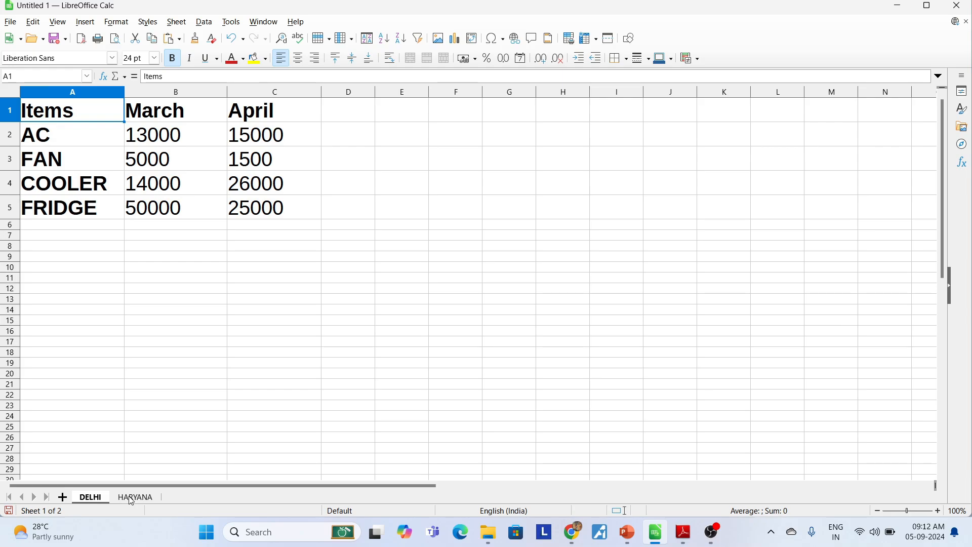
# - Add a new sheet after HARYANA and rename it CONSOLIDATED
pyautogui.click(62, 498)
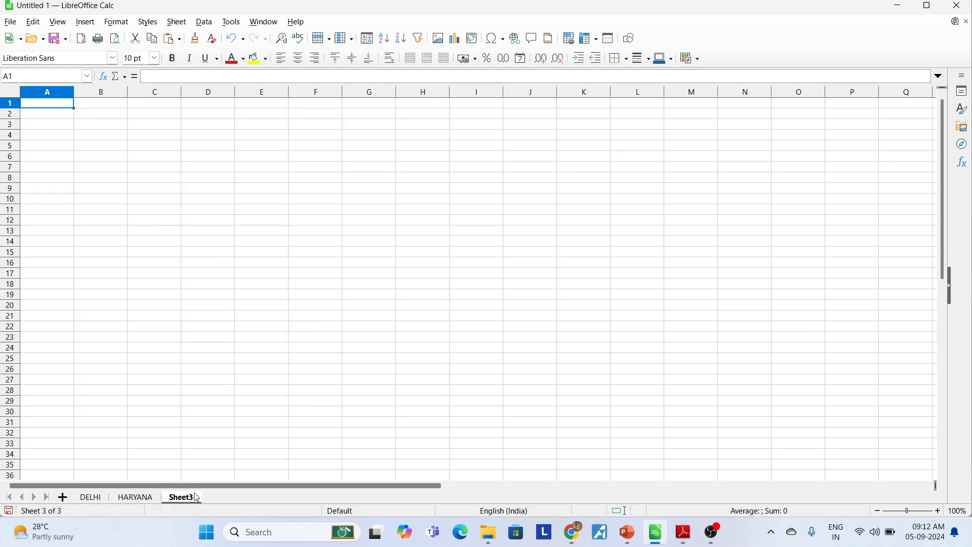
pyautogui.rightClick(190, 501)
pyautogui.click(237, 388)
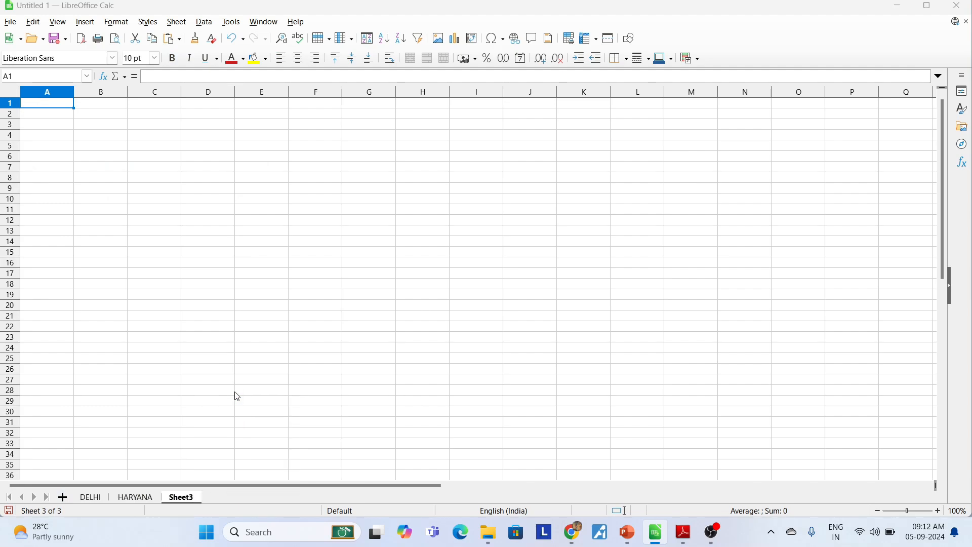
pyautogui.write('CONSOL')
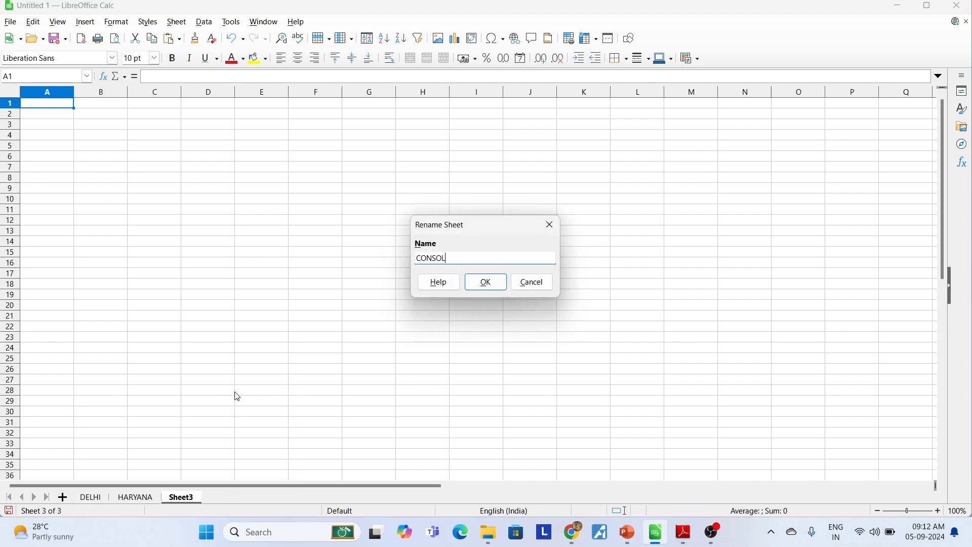
pyautogui.write('IDATED')
pyautogui.click(485, 283)
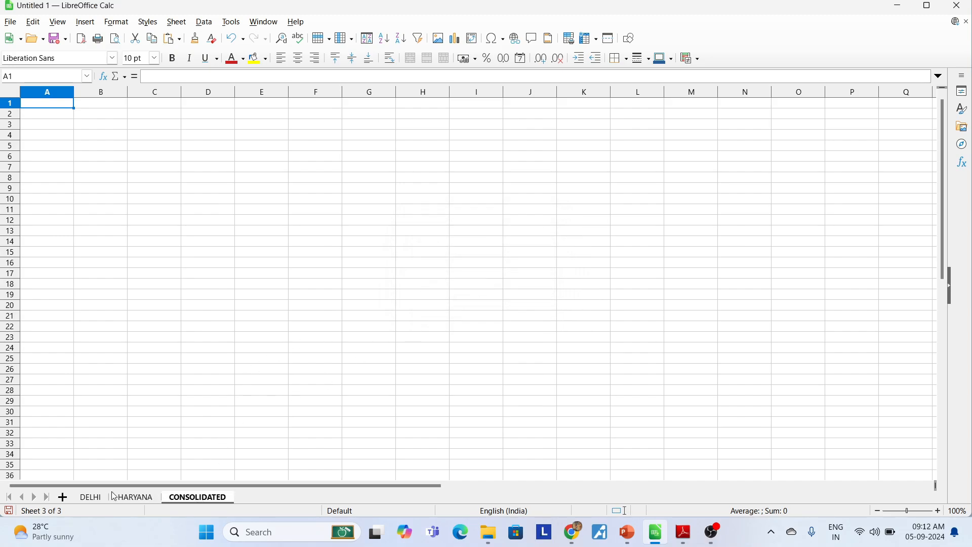
# - Start a Sum consolidation from the CONSOLIDATED sheet and add DELHI range A1:C5 as the first consolidation range
pyautogui.click(98, 501)
pyautogui.click(135, 497)
pyautogui.click(172, 497)
pyautogui.click(209, 23)
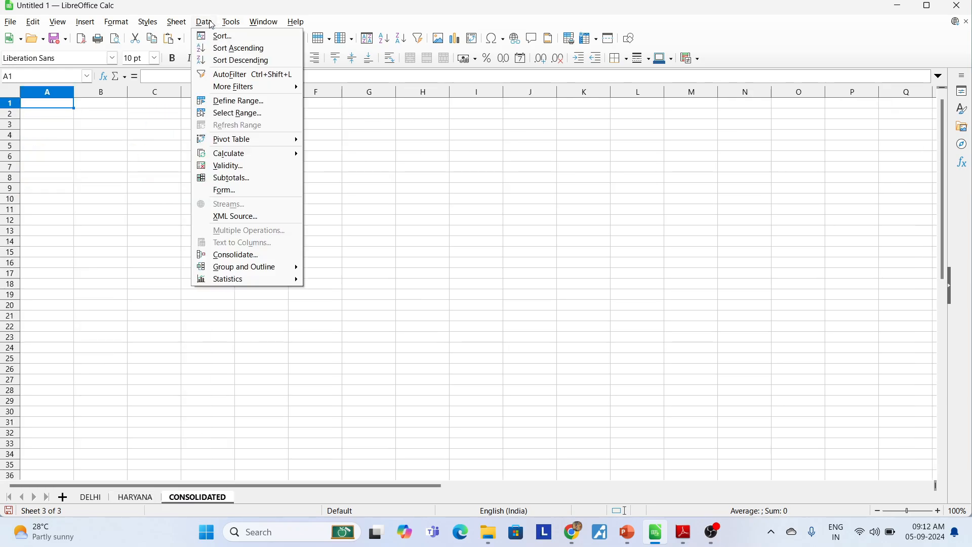
pyautogui.click(232, 255)
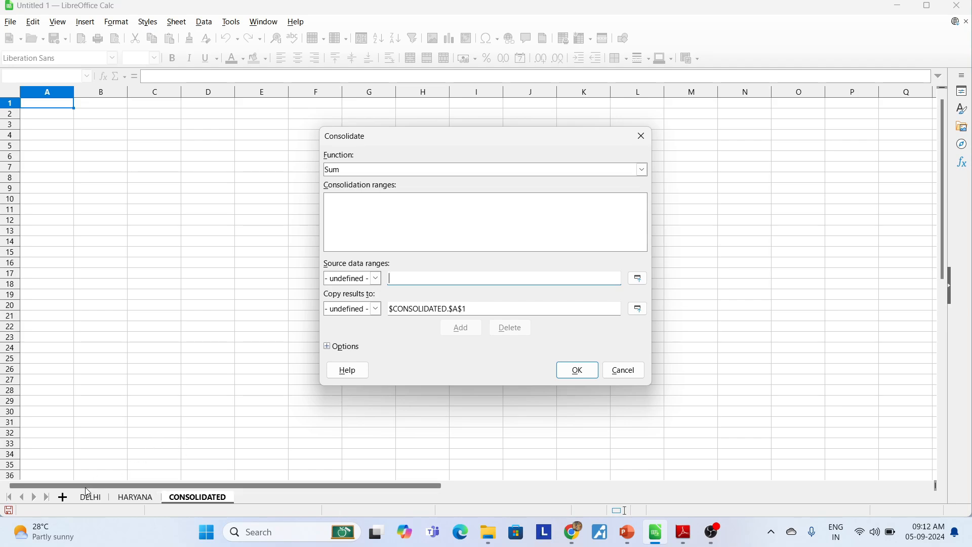
pyautogui.click(97, 499)
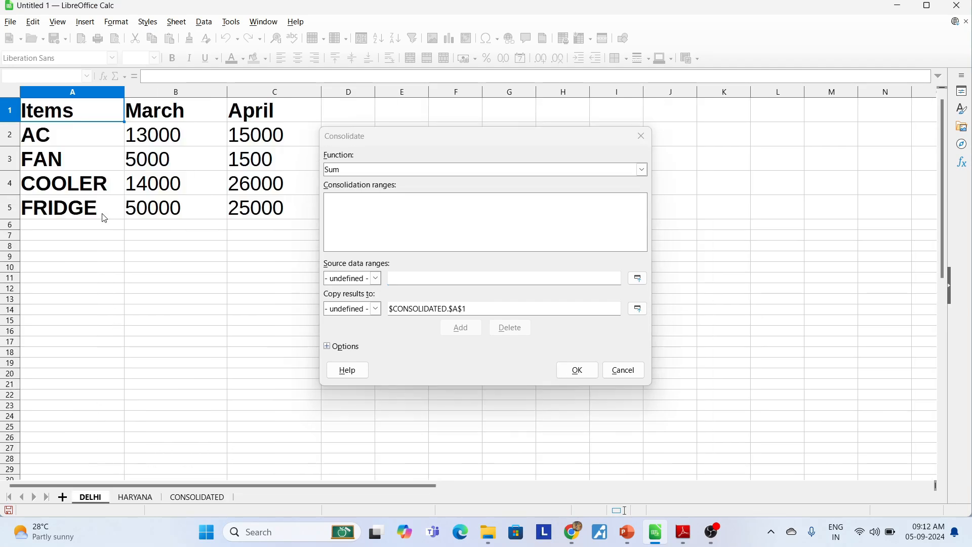
pyautogui.moveTo(111, 117); pyautogui.dragTo(267, 209)
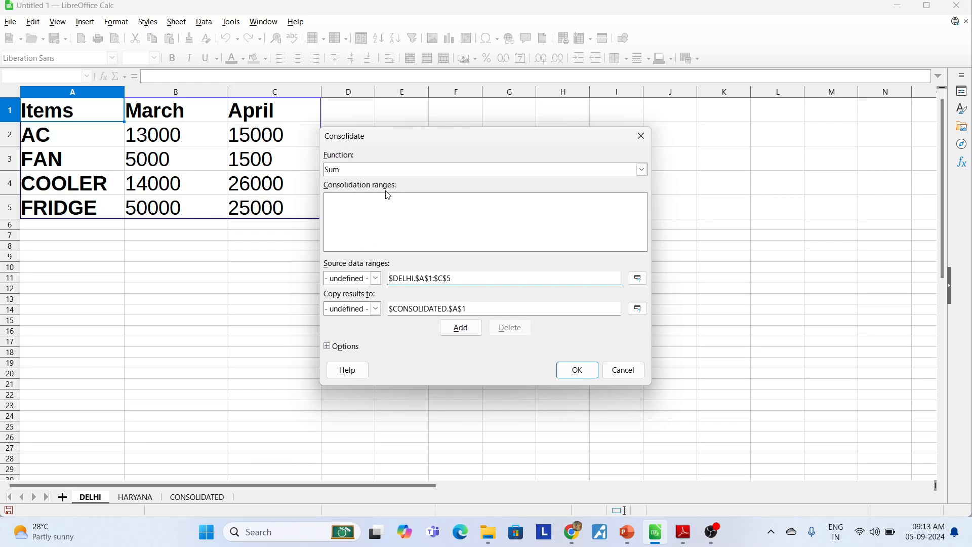
pyautogui.click(458, 328)
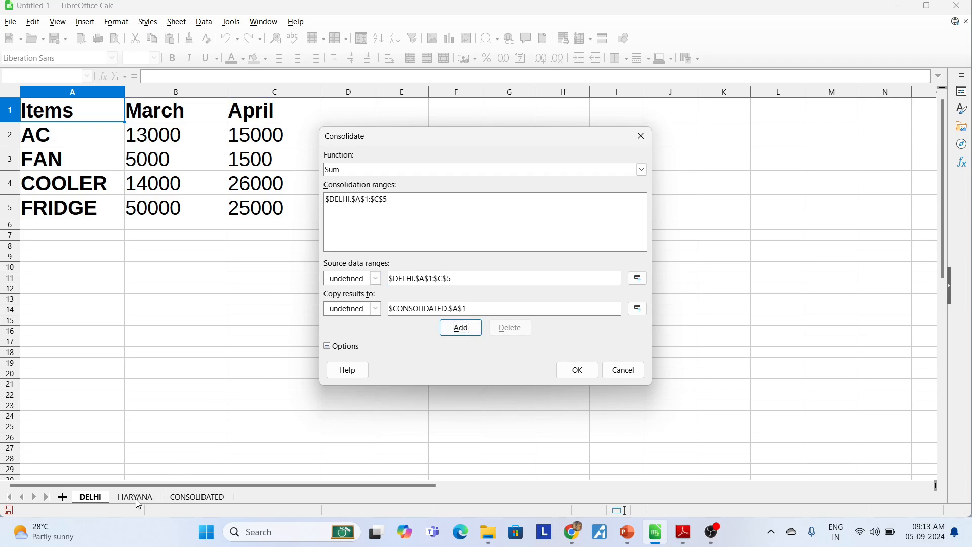
# - Add range A1:C5 of the HARYANA sheet as the second consolidation range
pyautogui.click(453, 278)
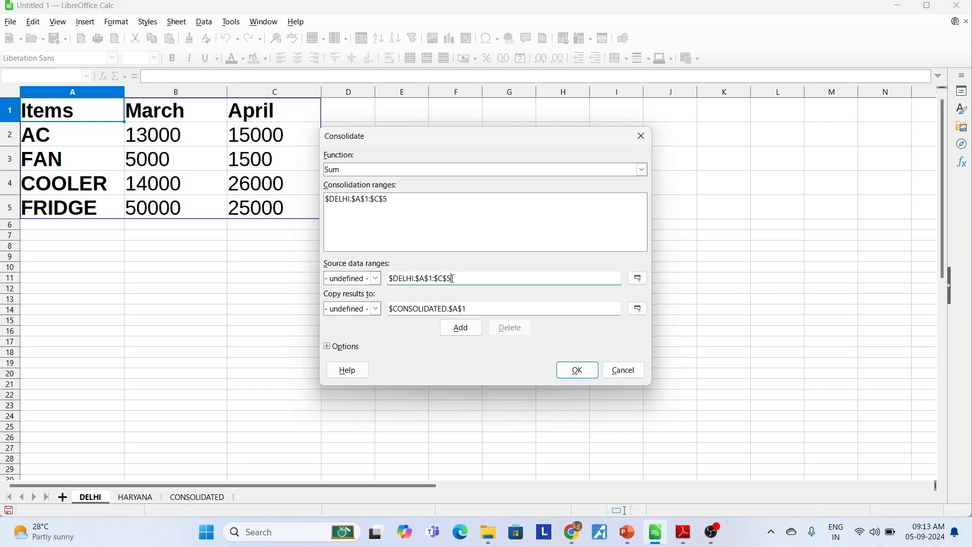
pyautogui.click(140, 498)
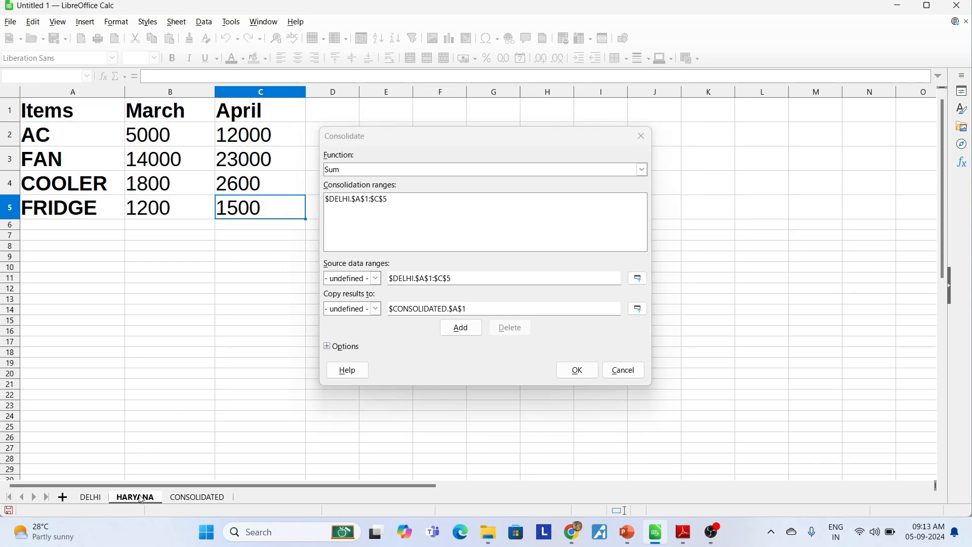
pyautogui.click(56, 107)
pyautogui.moveTo(56, 107); pyautogui.dragTo(263, 212)
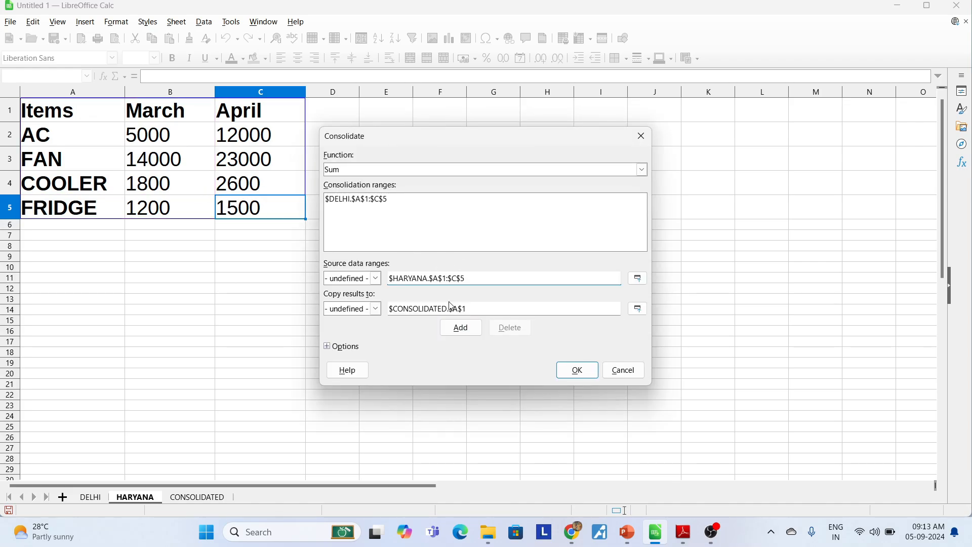
pyautogui.click(461, 330)
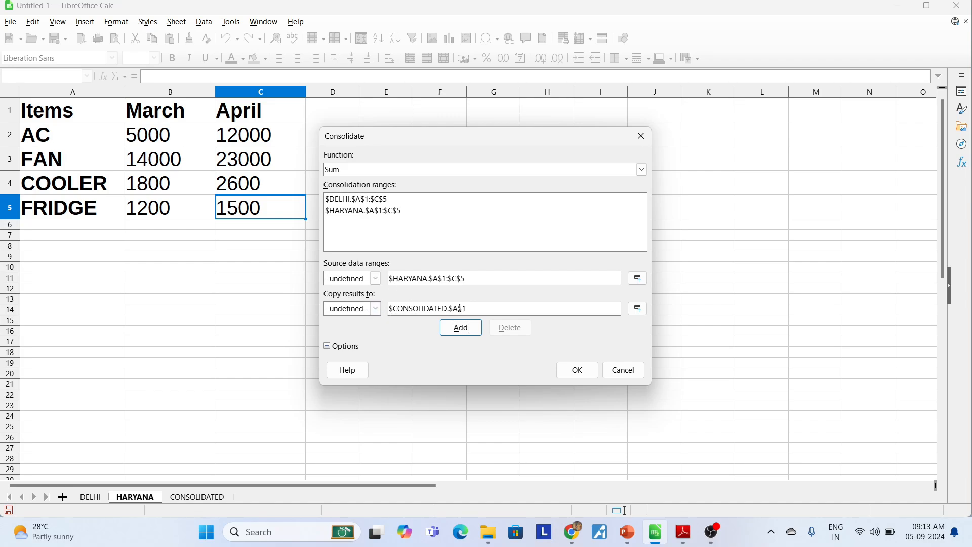
# - Clear the consolidation's results destination and set it again to cell A1 of the CONSOLIDATED sheet
pyautogui.moveTo(460, 309); pyautogui.dragTo(389, 309)
pyautogui.press('BackSpace')
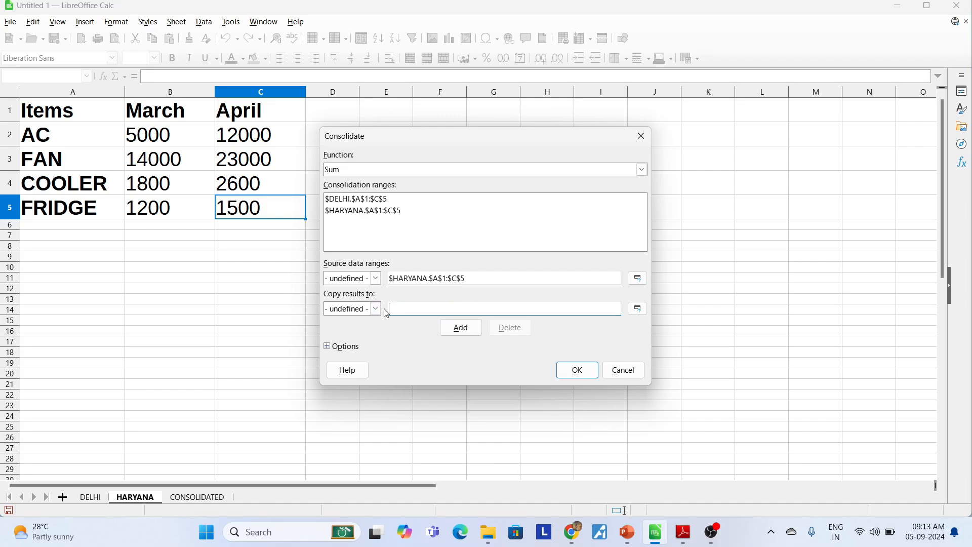
pyautogui.click(199, 498)
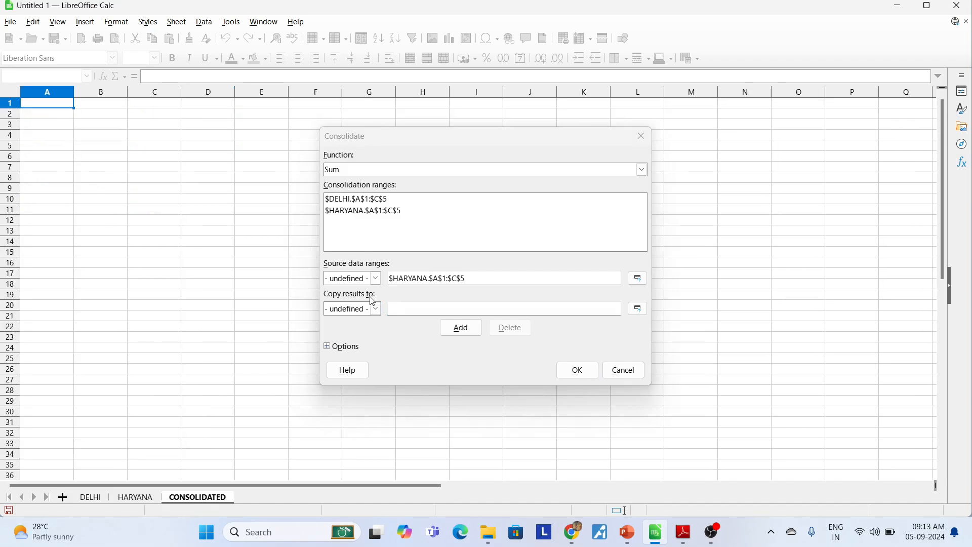
pyautogui.click(403, 309)
pyautogui.click(61, 108)
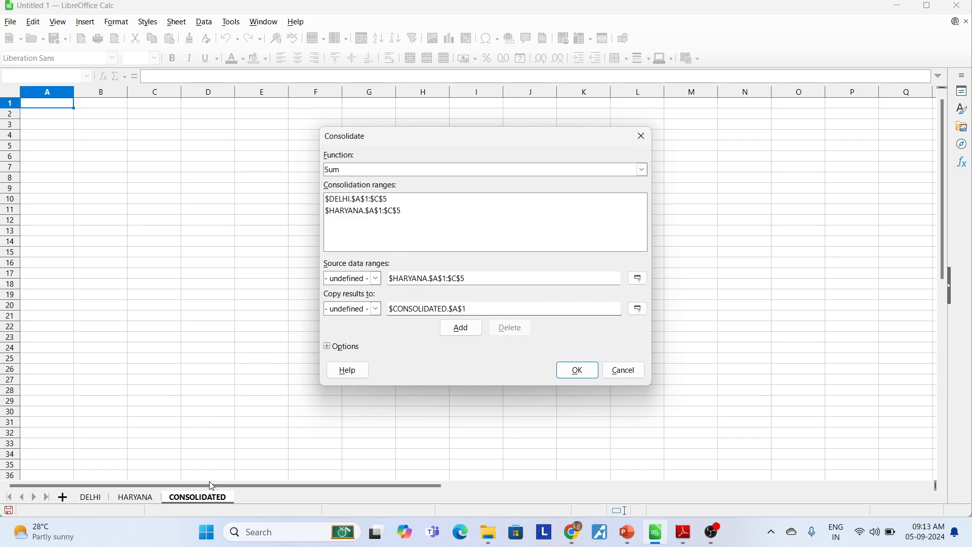
# - Enable Row labels, Column labels and Link to source data, and run the consolidation
pyautogui.click(341, 347)
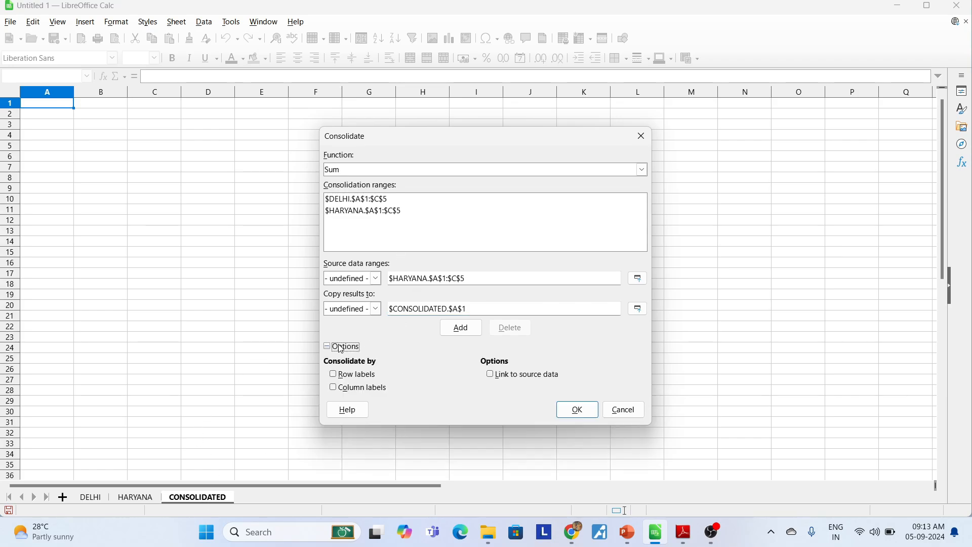
pyautogui.click(348, 379)
pyautogui.click(347, 389)
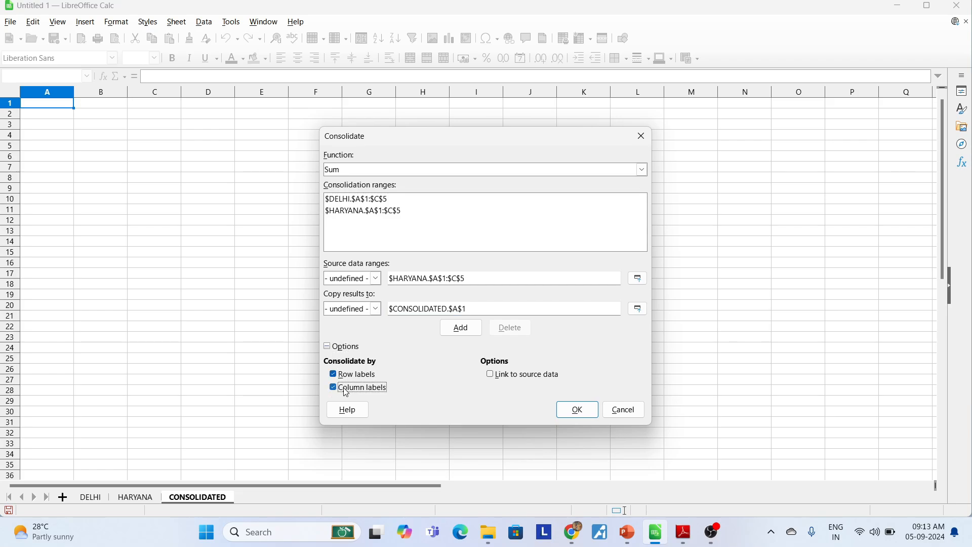
pyautogui.click(492, 377)
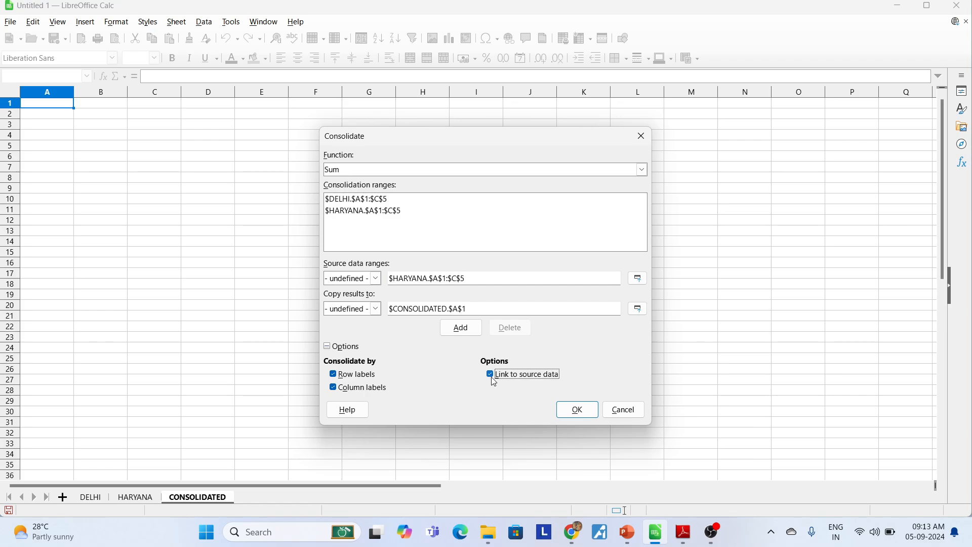
pyautogui.click(570, 410)
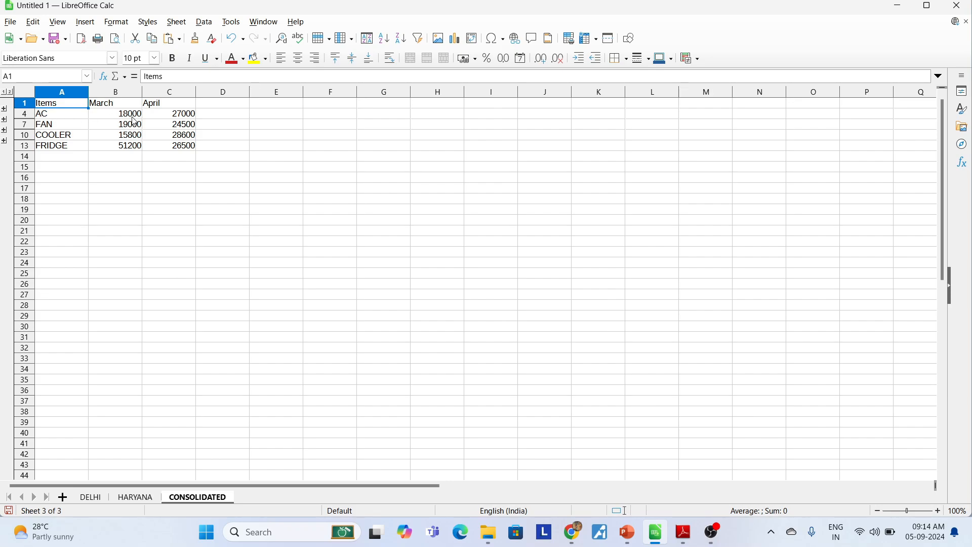
# - Check the March AC figures on the DELHI and HARYANA sheets against the AC total in cell B4 of CONSOLIDATED
pyautogui.click(99, 495)
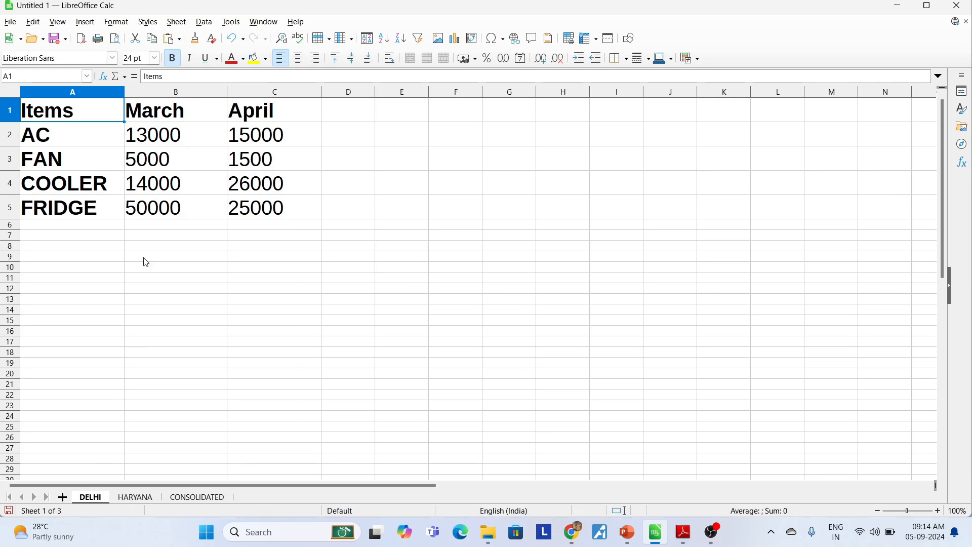
pyautogui.click(169, 138)
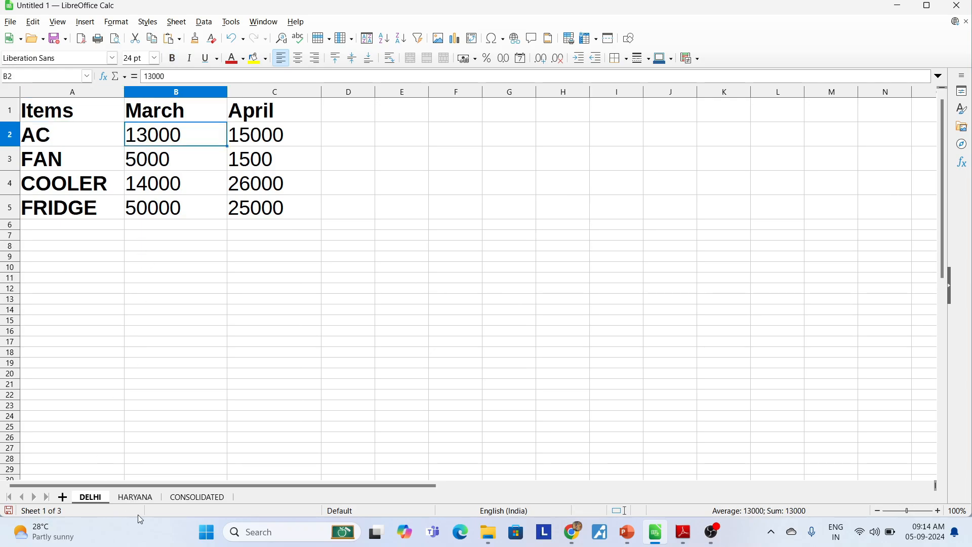
pyautogui.click(136, 499)
pyautogui.click(168, 138)
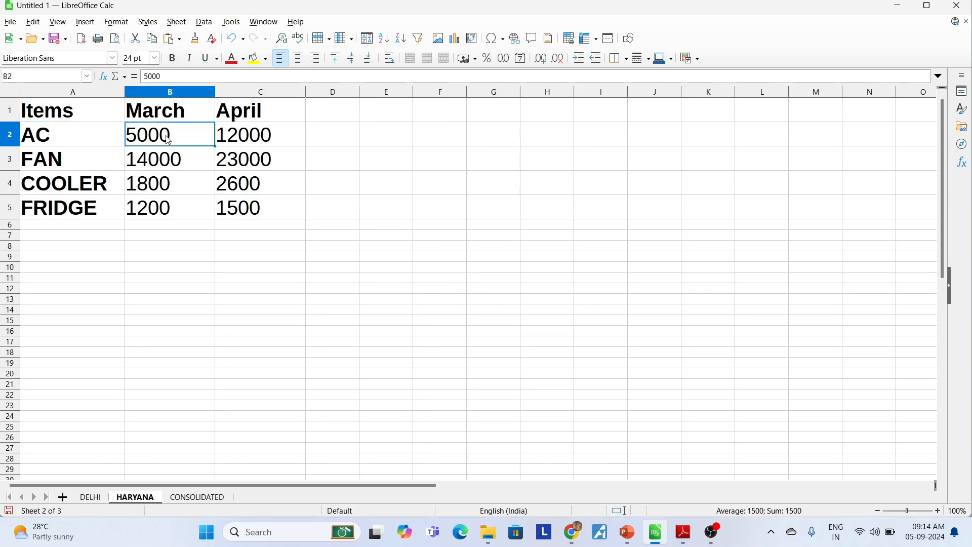
pyautogui.click(190, 499)
pyautogui.click(132, 116)
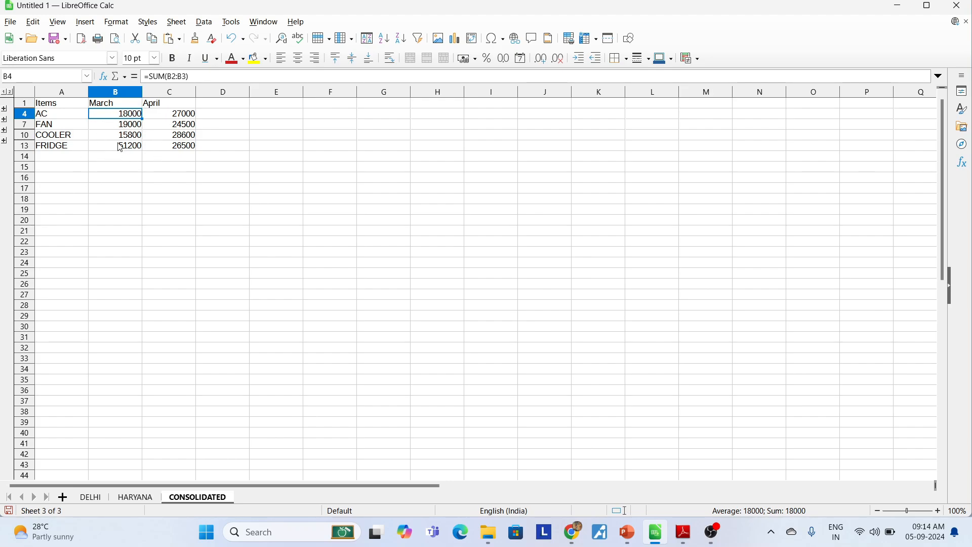
# - Expand the AC, FAN, COOLER and FRIDGE outline groups on the CONSOLIDATED sheet to show their source rows
pyautogui.click(4, 110)
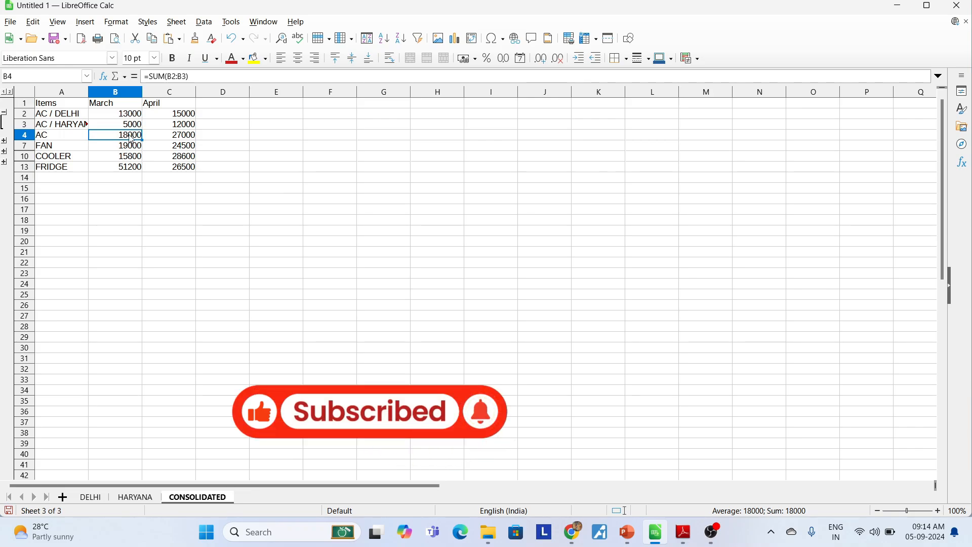
pyautogui.click(5, 142)
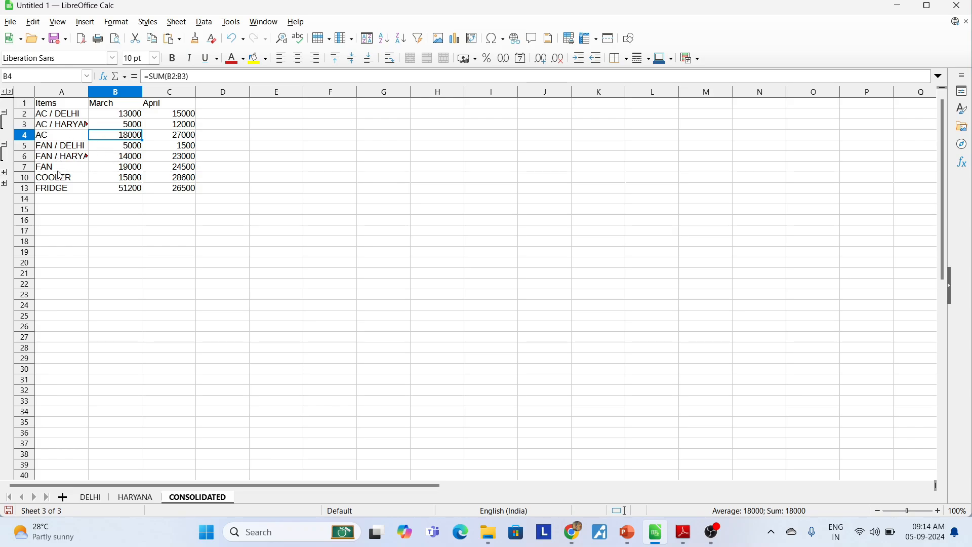
pyautogui.click(5, 173)
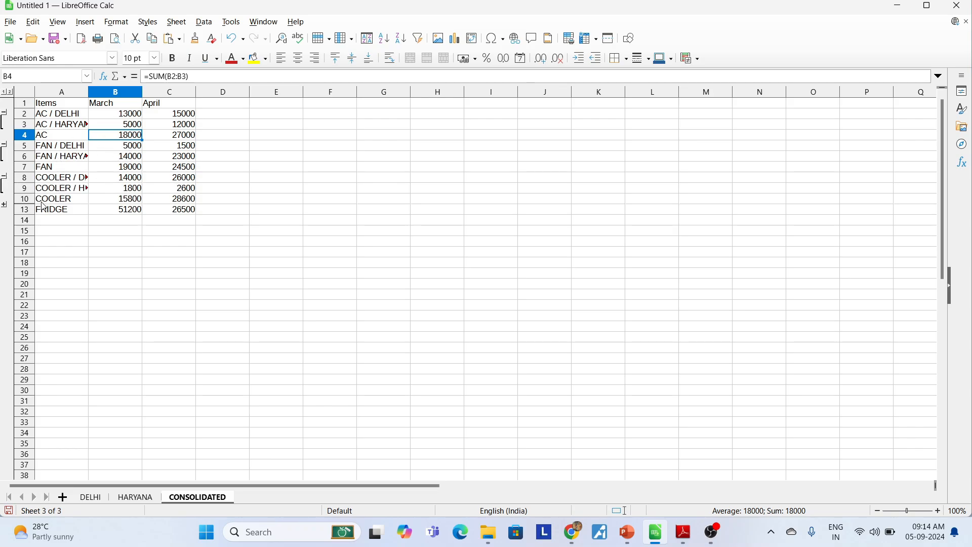
pyautogui.click(5, 205)
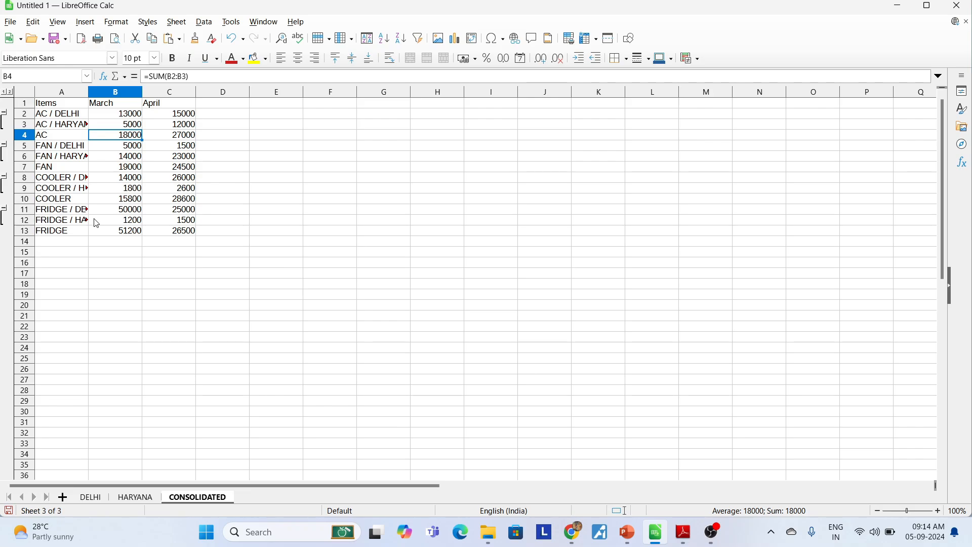